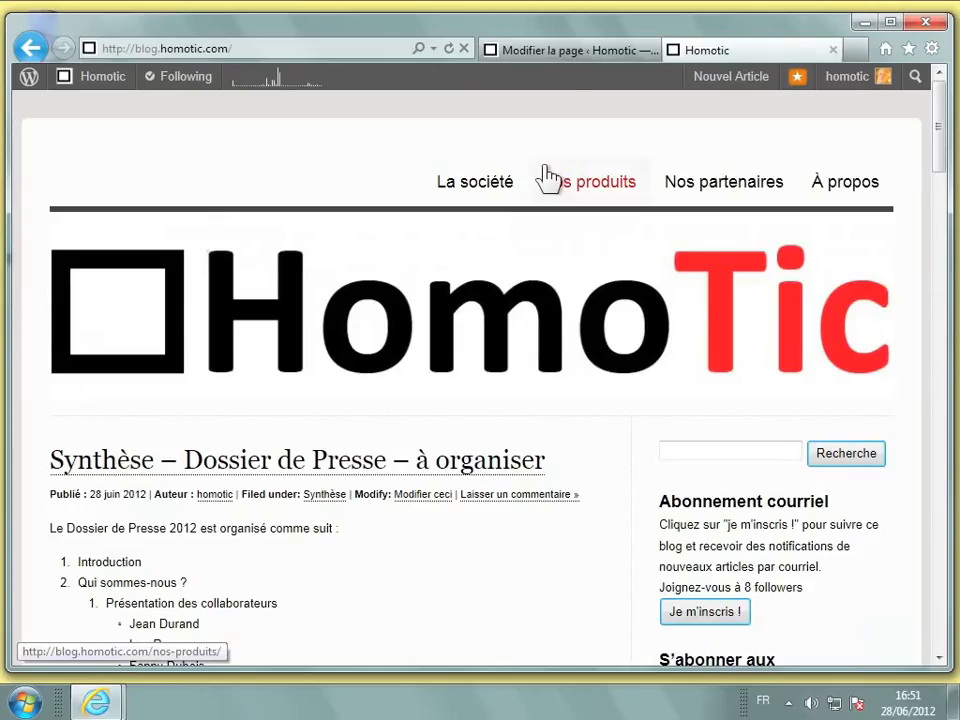
# Open the draft page Accueil from the list of all pages in the site administration and publish it
pyautogui.click(541, 55)
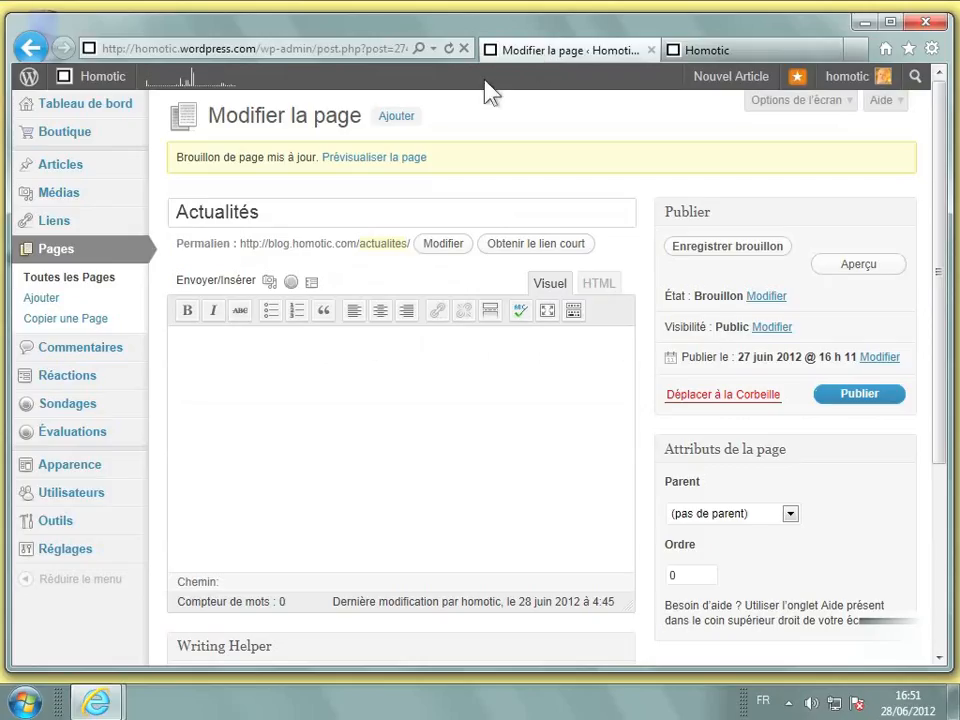
pyautogui.click(62, 260)
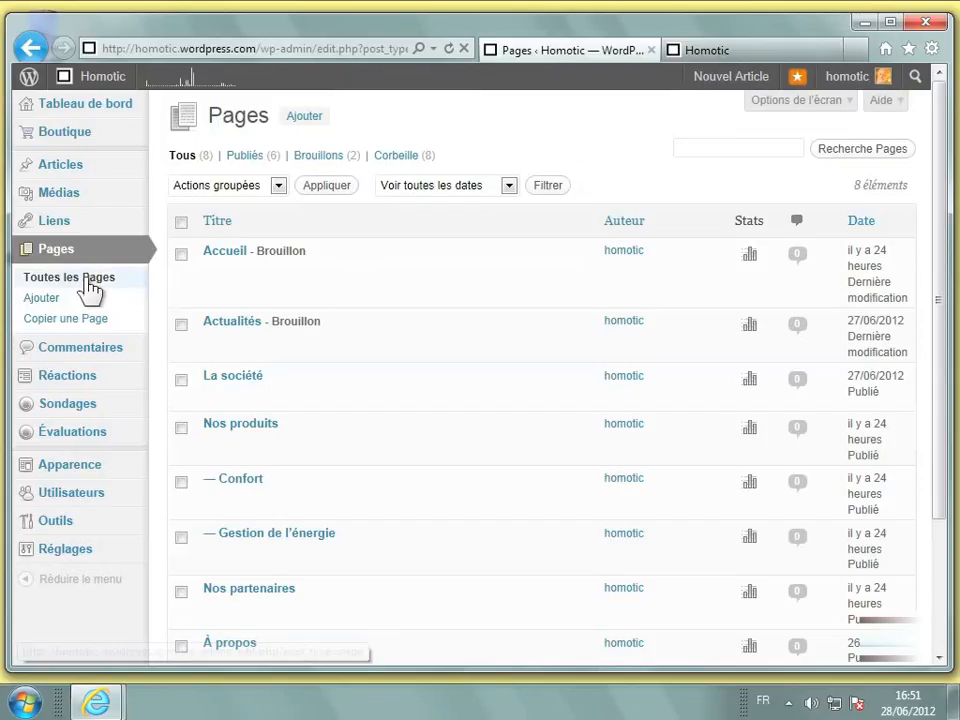
pyautogui.click(236, 254)
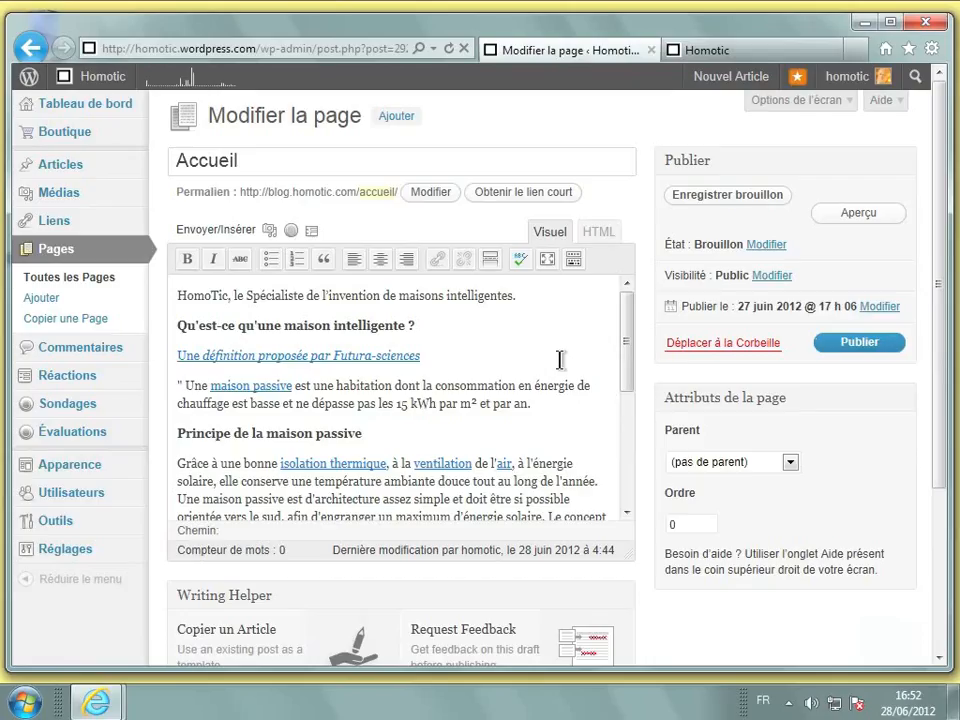
pyautogui.click(849, 352)
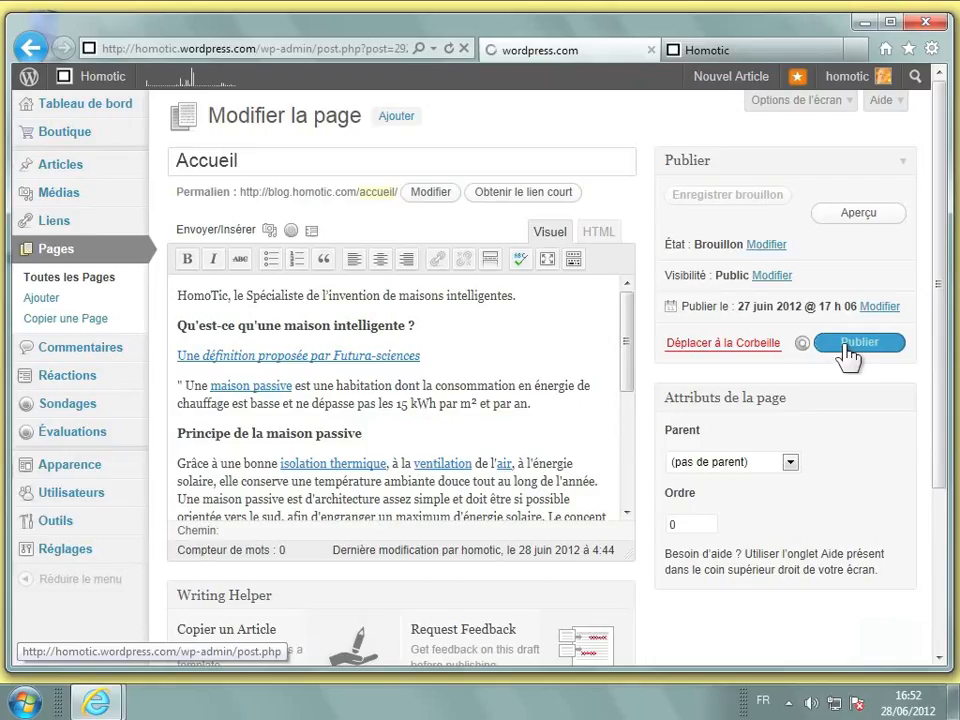
# Reload the public Homotic blog and view the content of its Accueil page
pyautogui.click(715, 54)
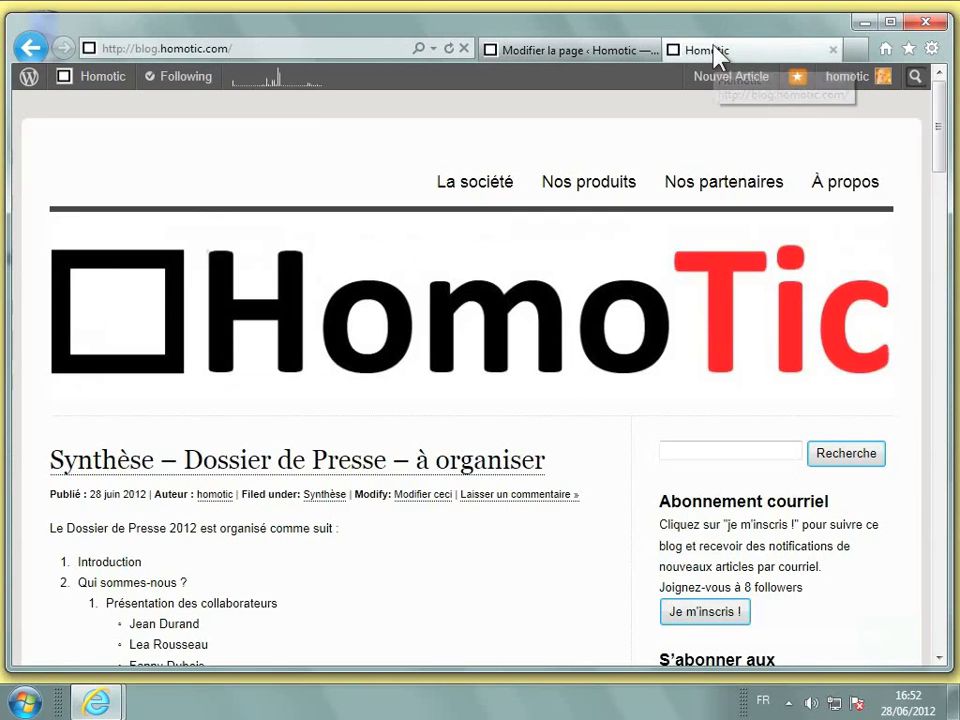
pyautogui.click(452, 49)
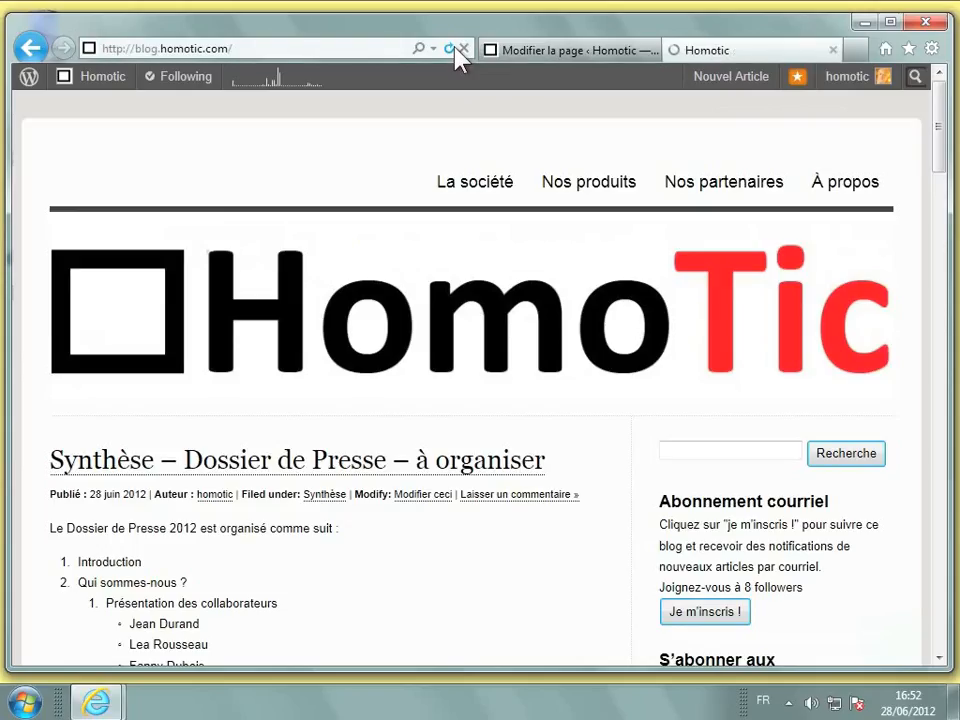
pyautogui.click(381, 185)
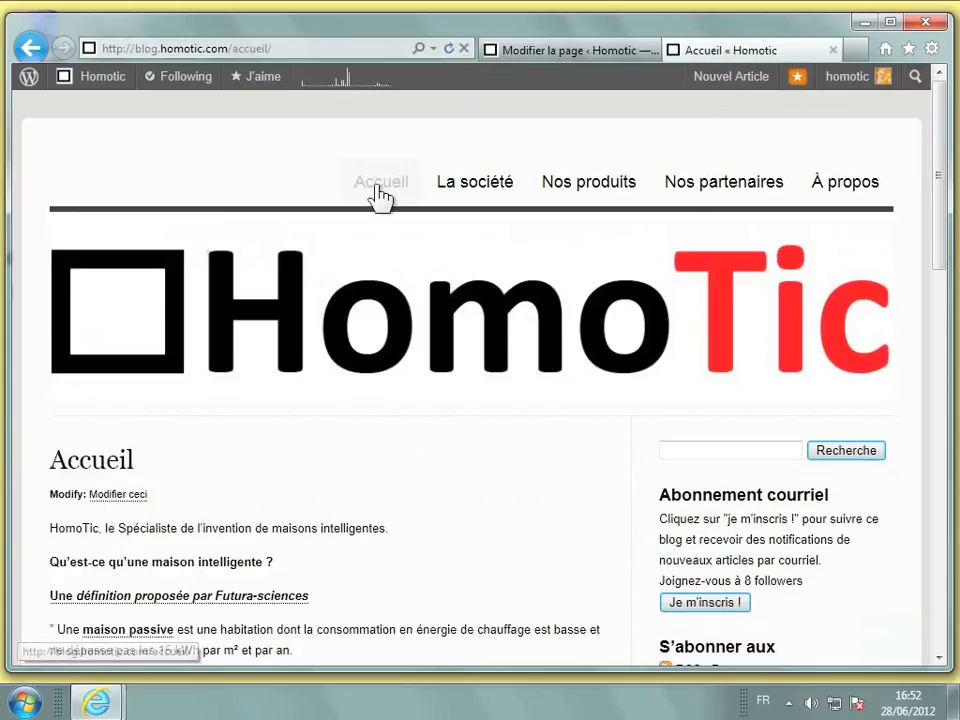
pyautogui.scroll(-4, 410, 490)
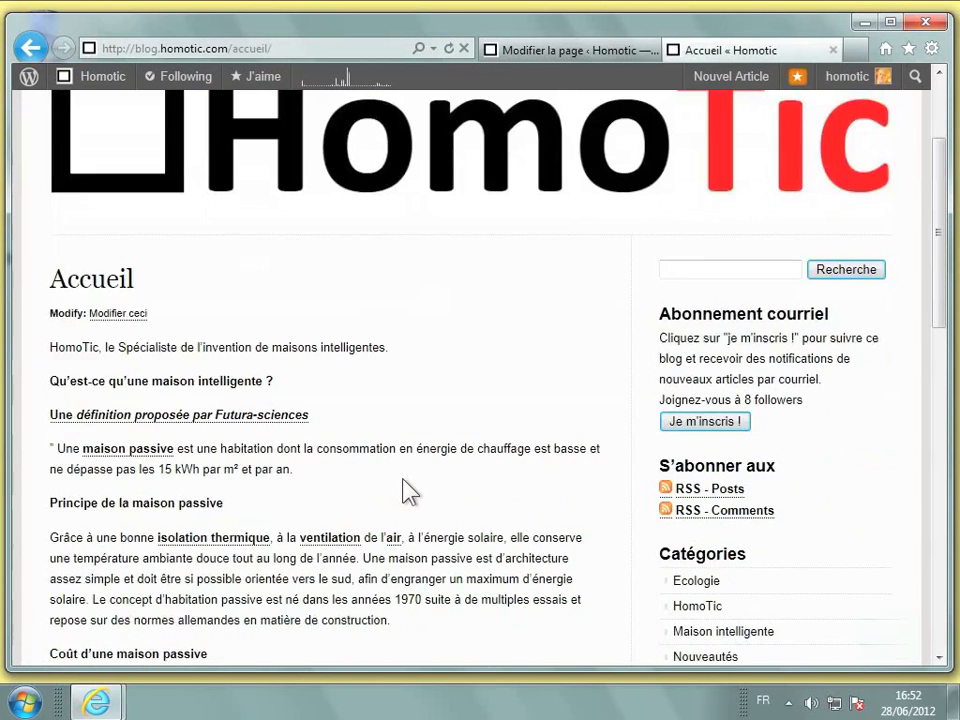
pyautogui.scroll(3, 410, 490)
pyautogui.scroll(1, 410, 490)
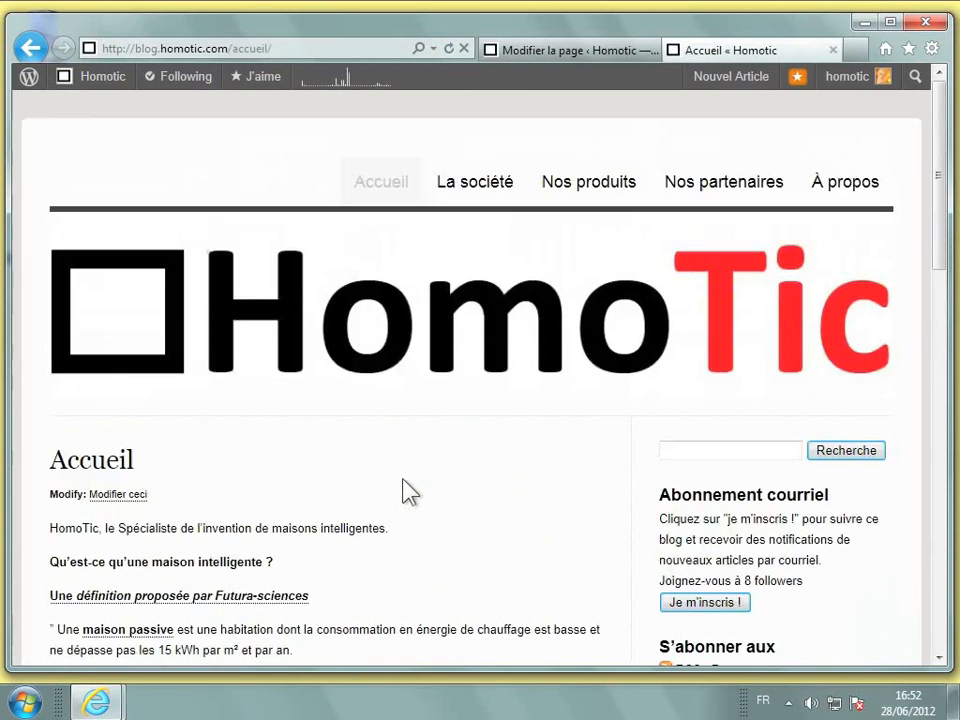
# Return to the blog's home address and look through the latest article shown there
pyautogui.click(370, 320)
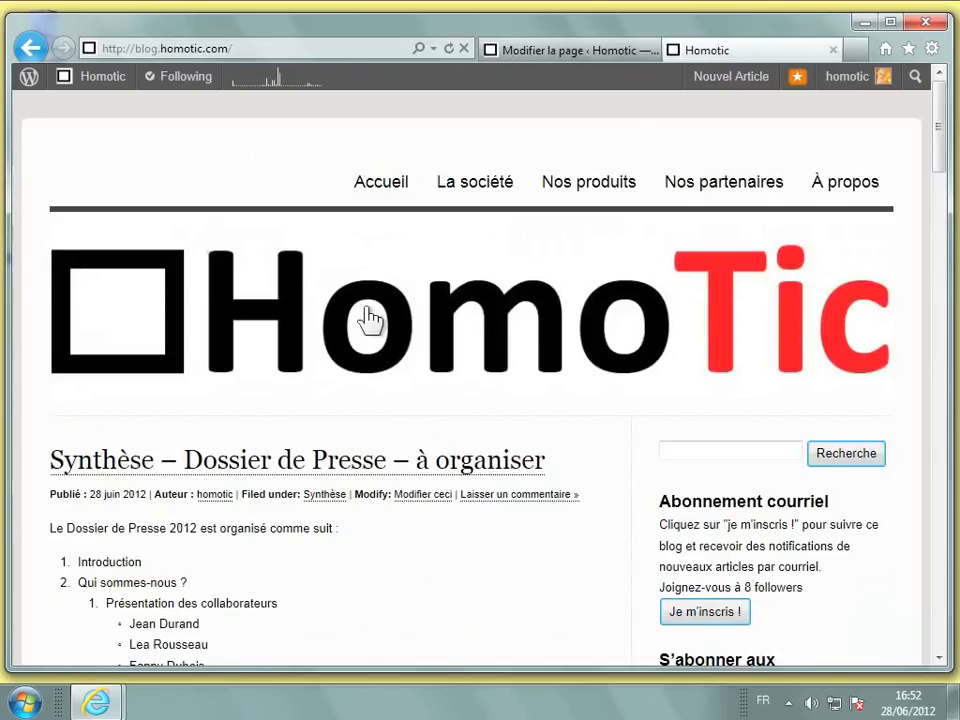
pyautogui.scroll(-3, 288, 450)
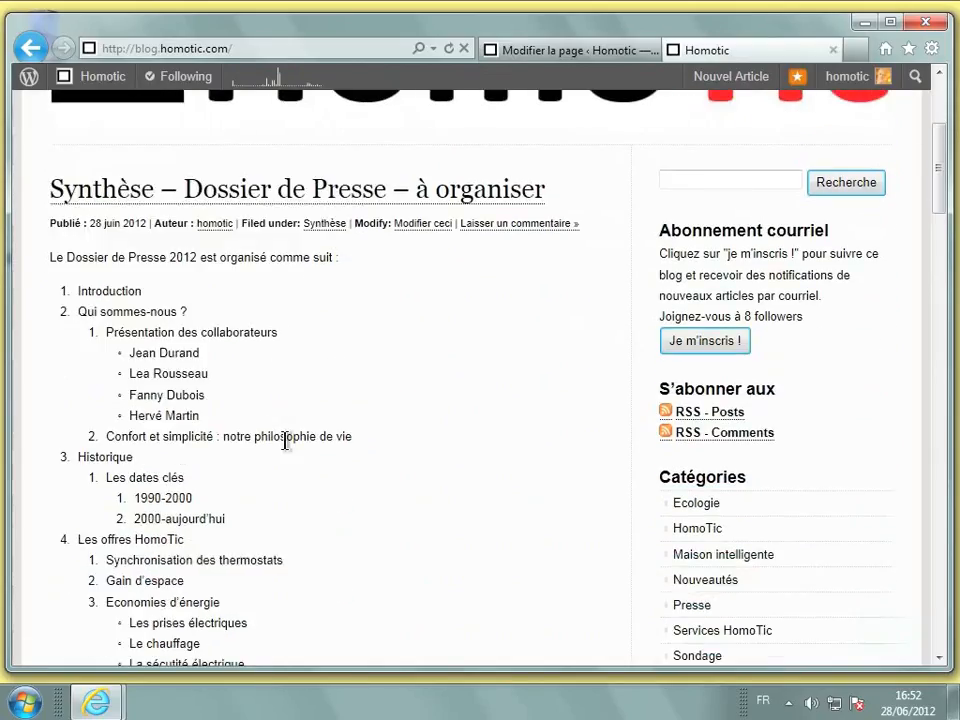
pyautogui.scroll(2, 285, 440)
pyautogui.scroll(1, 285, 440)
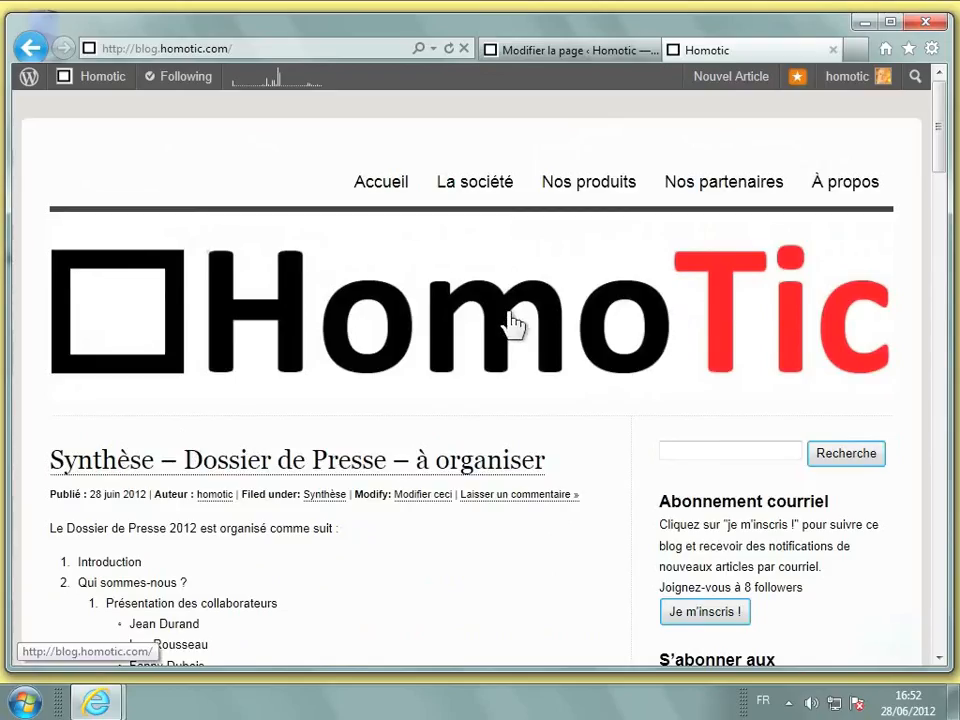
# Open the draft page Actualités from the list of all pages in the site administration and publish it
pyautogui.click(566, 62)
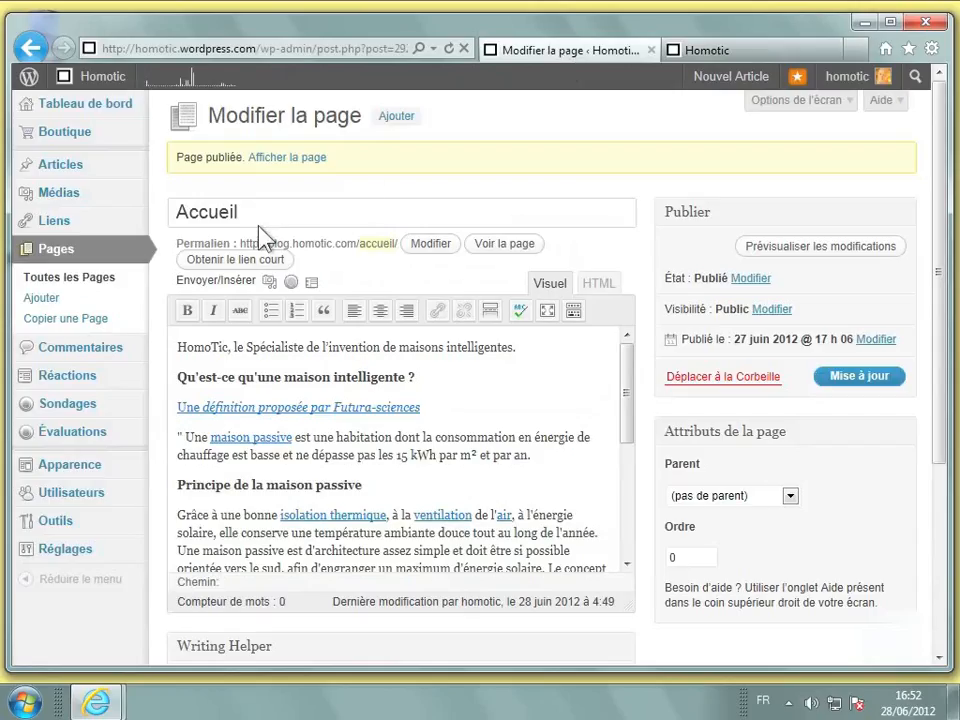
pyautogui.click(73, 288)
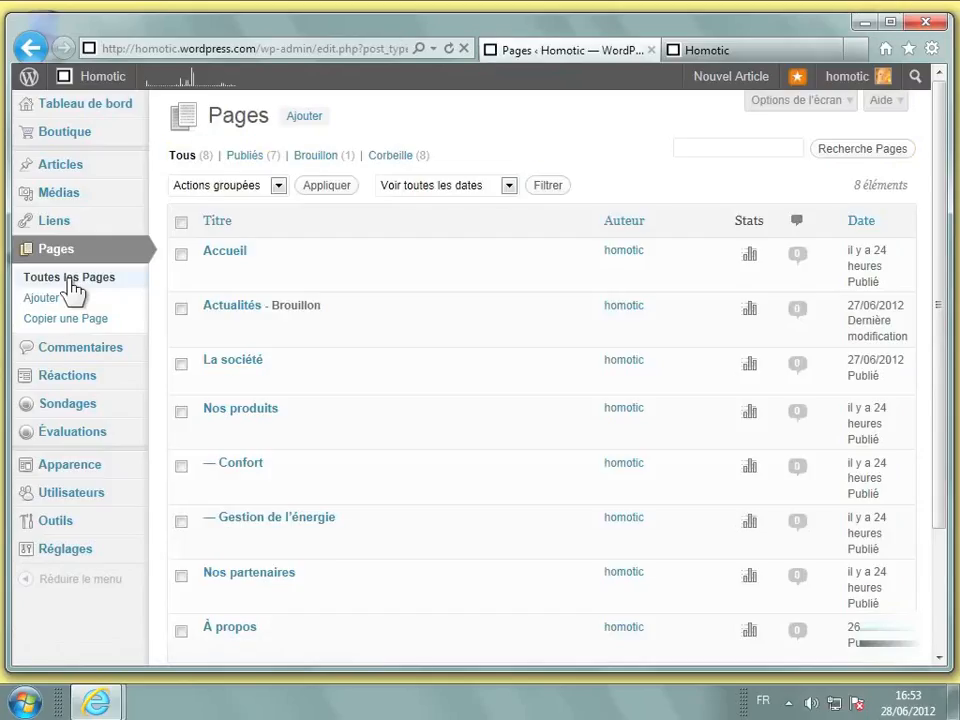
pyautogui.click(235, 314)
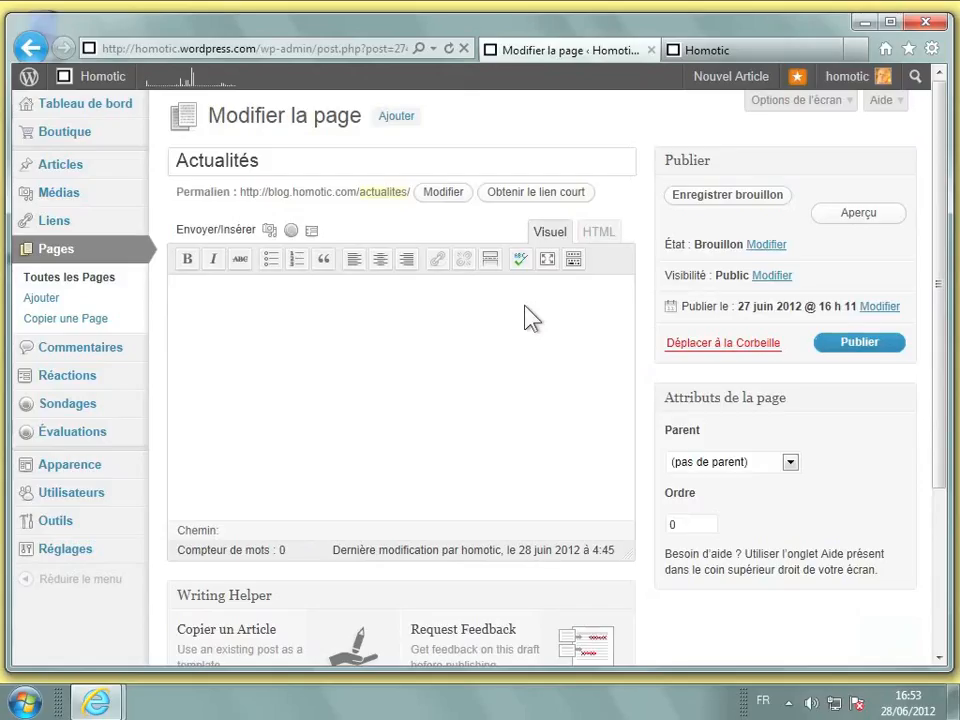
pyautogui.click(851, 350)
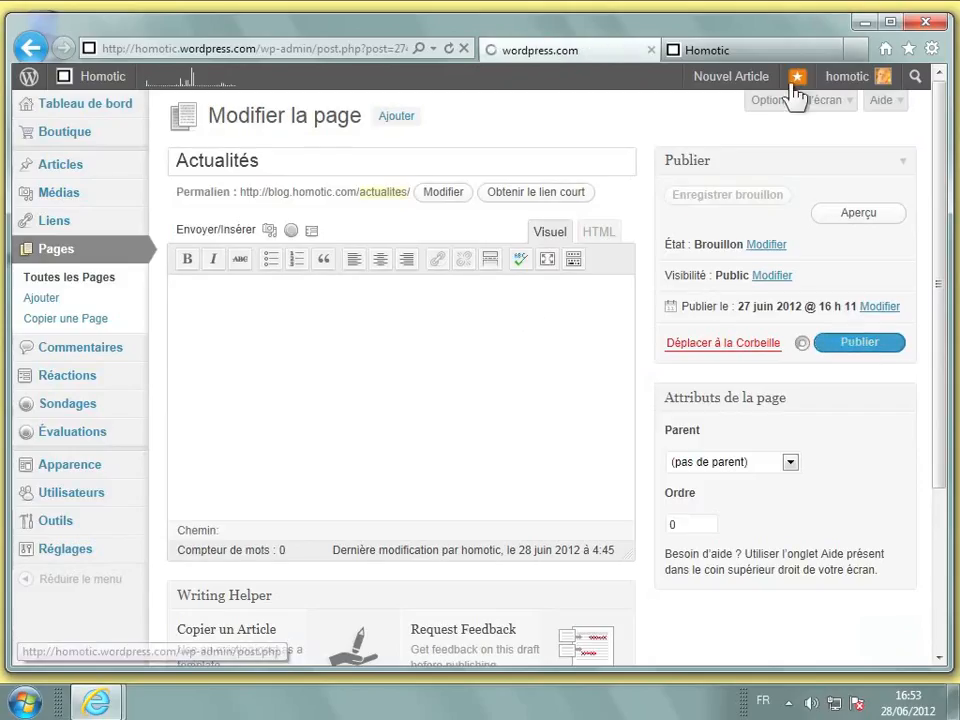
# Reload the public blog and view its Actualités page
pyautogui.click(741, 54)
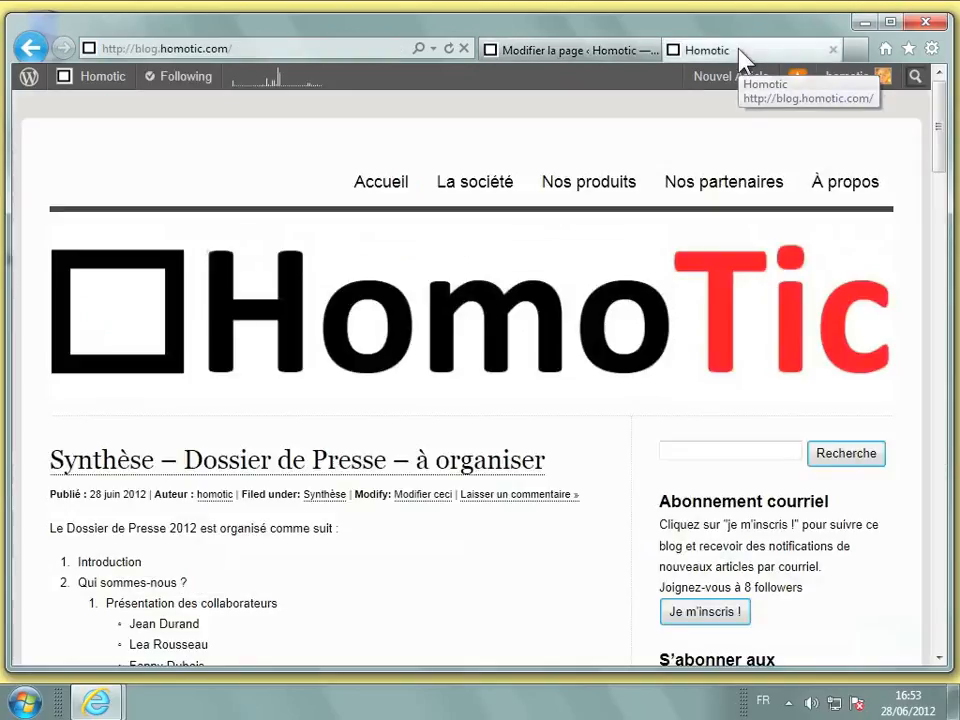
pyautogui.click(450, 52)
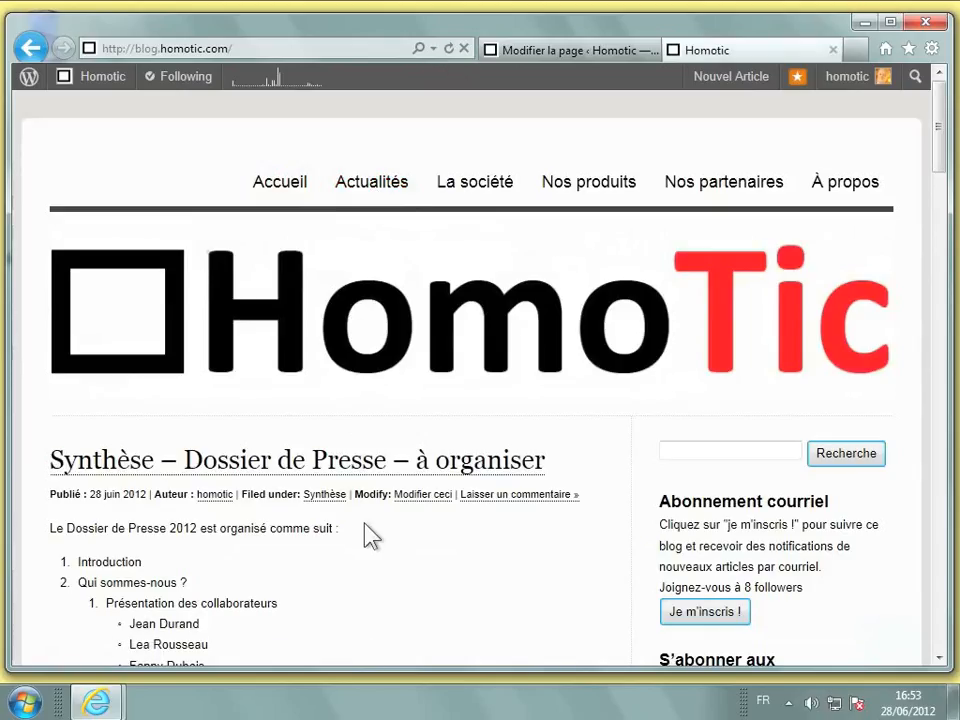
pyautogui.click(352, 186)
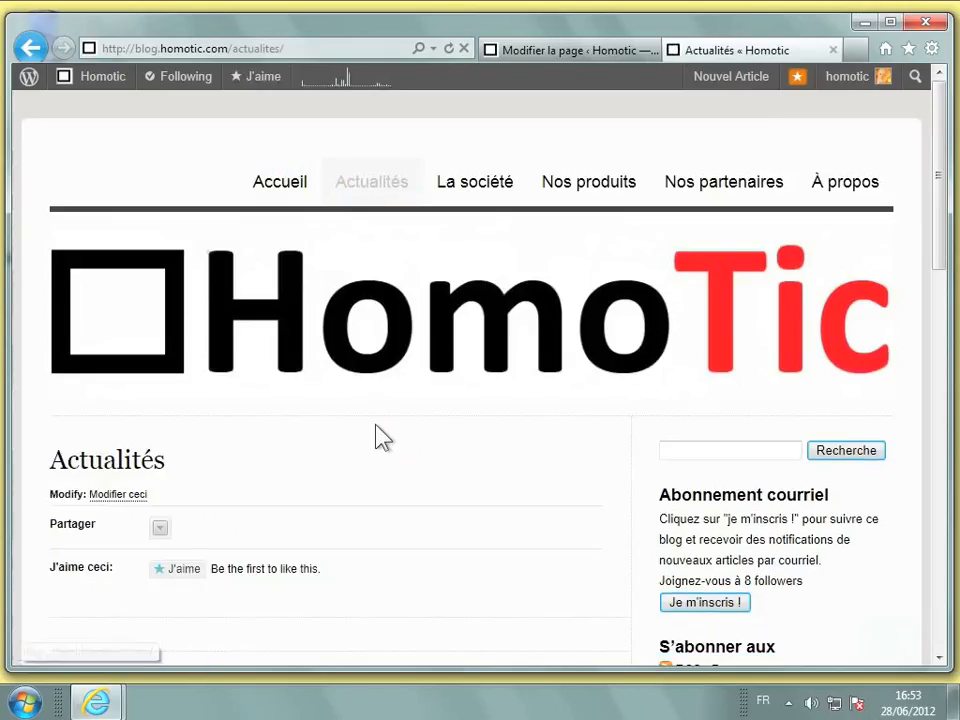
pyautogui.scroll(-1, 378, 436)
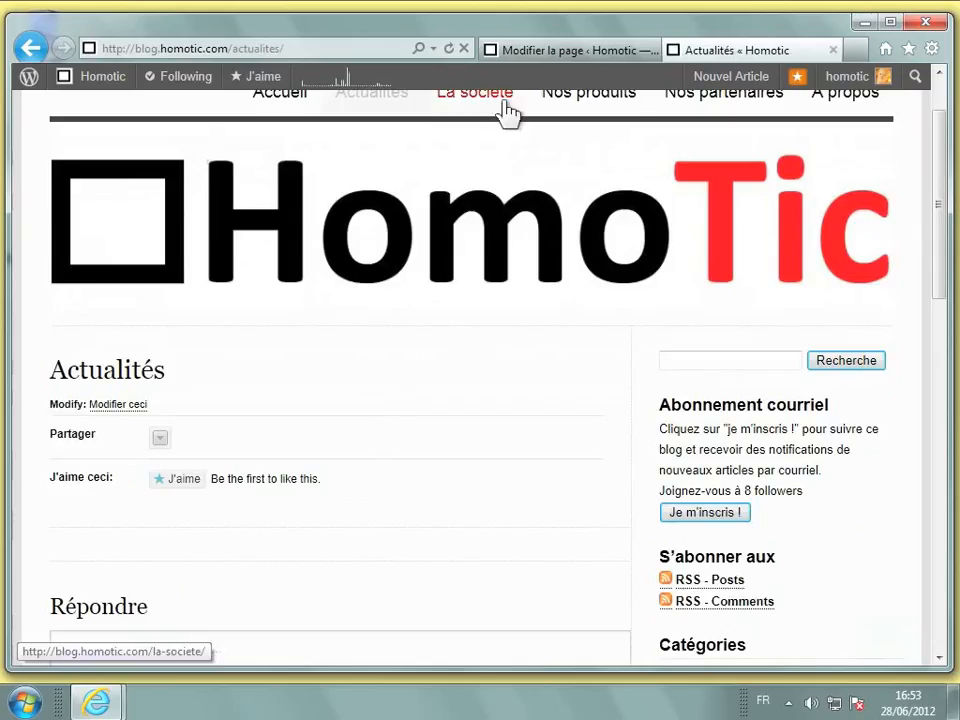
# In the site's reading settings, make the home page show a static page and choose Accueil as the Page d'accueil
pyautogui.click(528, 54)
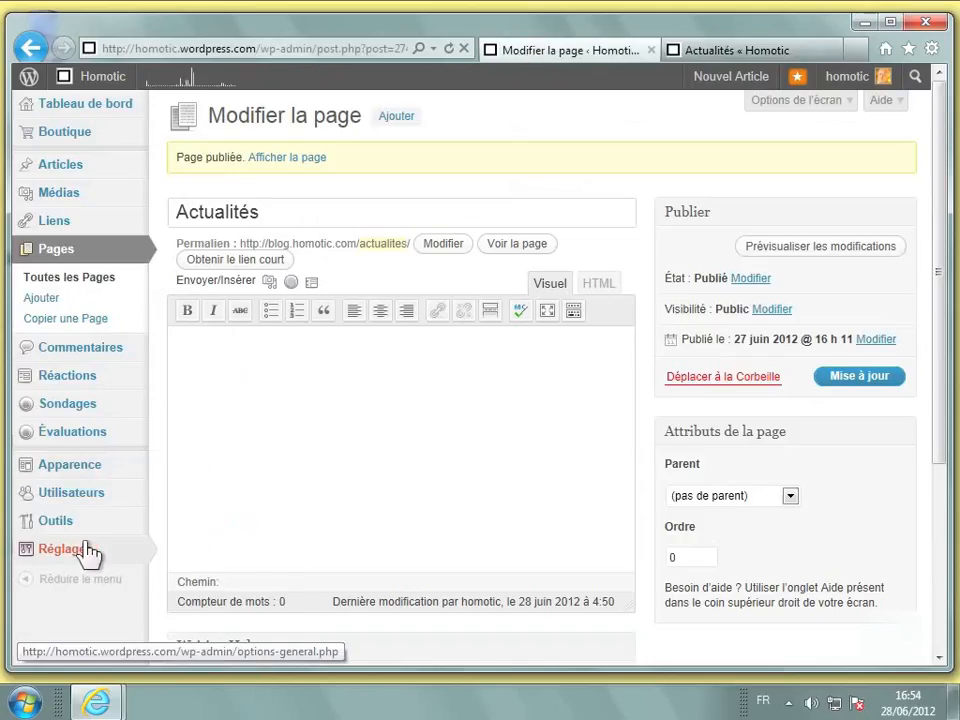
pyautogui.moveTo(80, 560)
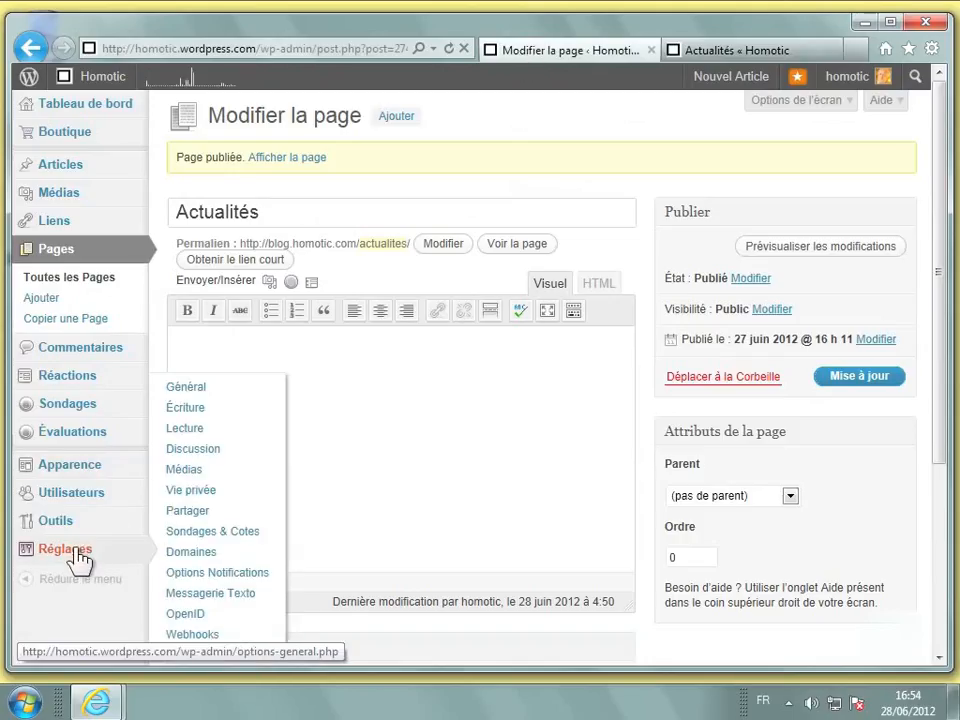
pyautogui.click(80, 560)
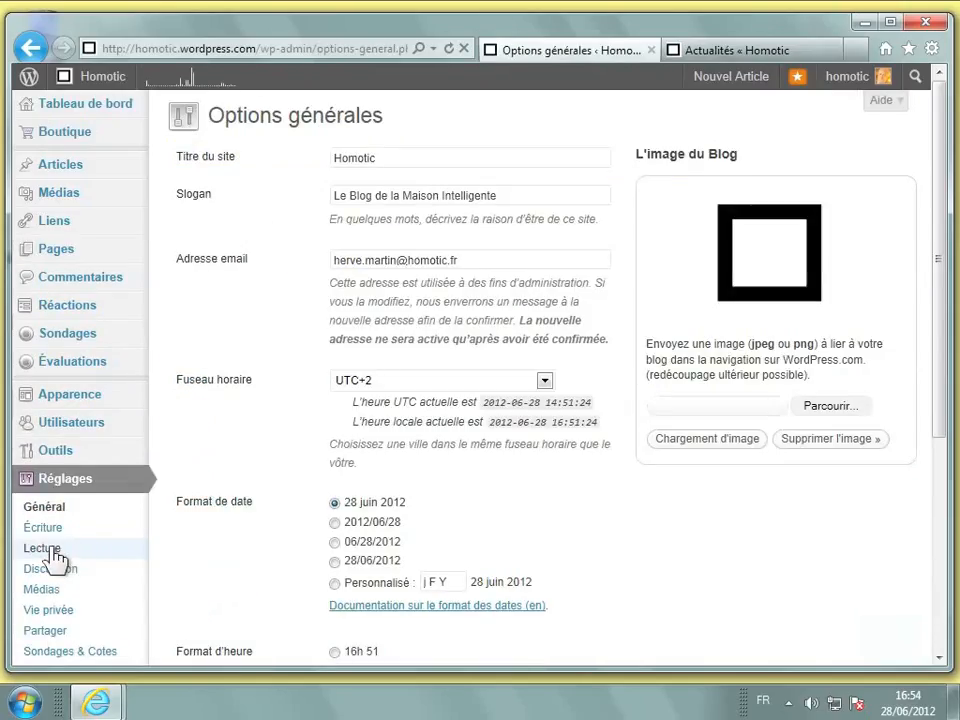
pyautogui.click(42, 549)
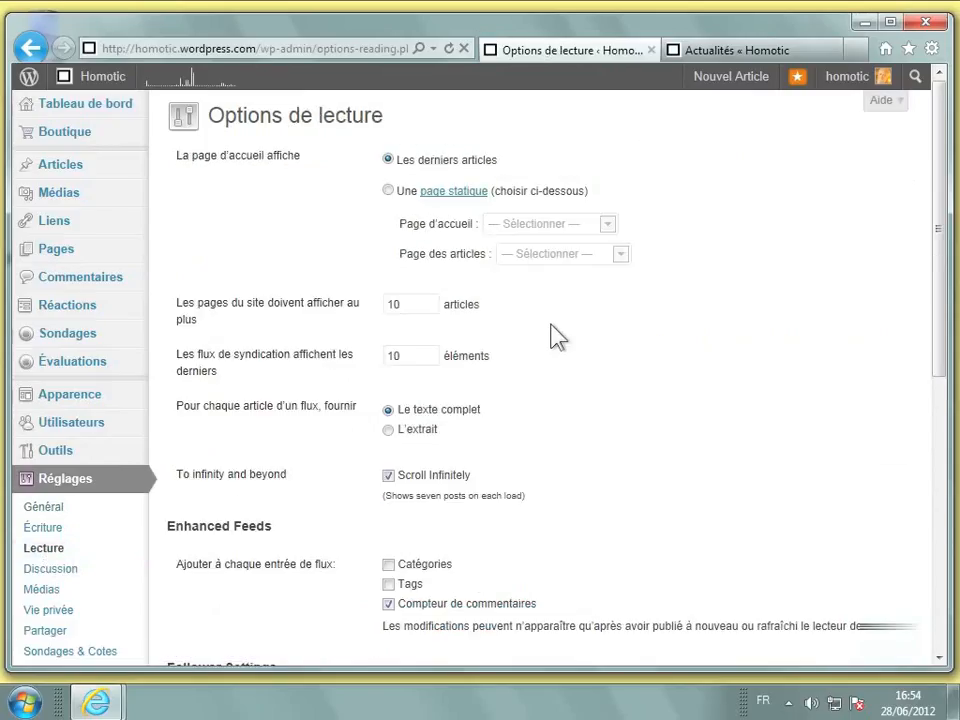
pyautogui.click(389, 191)
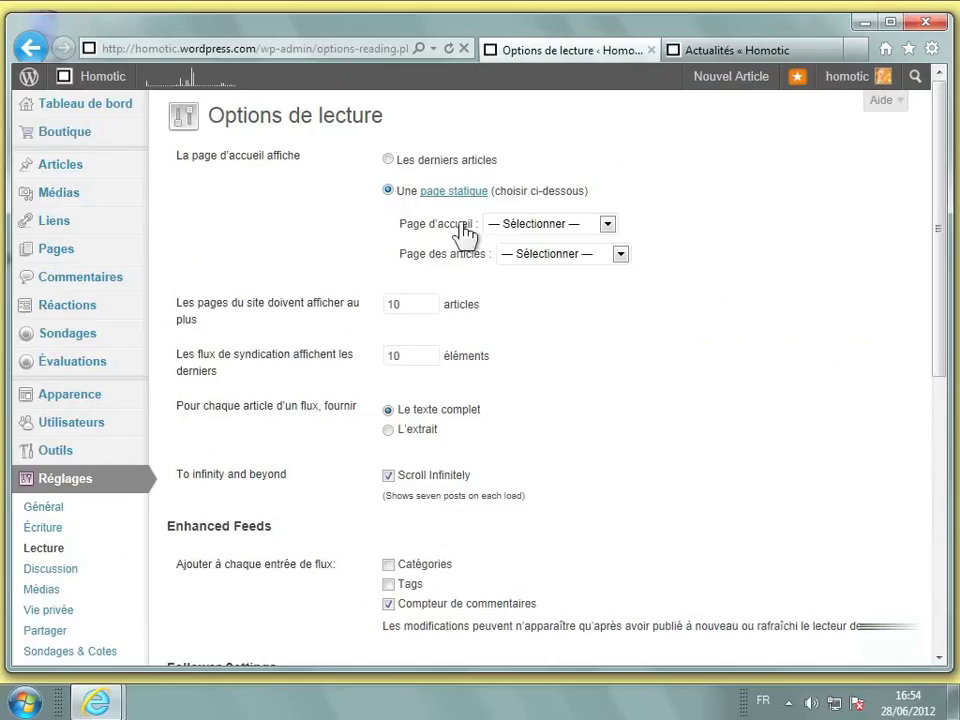
pyautogui.click(544, 231)
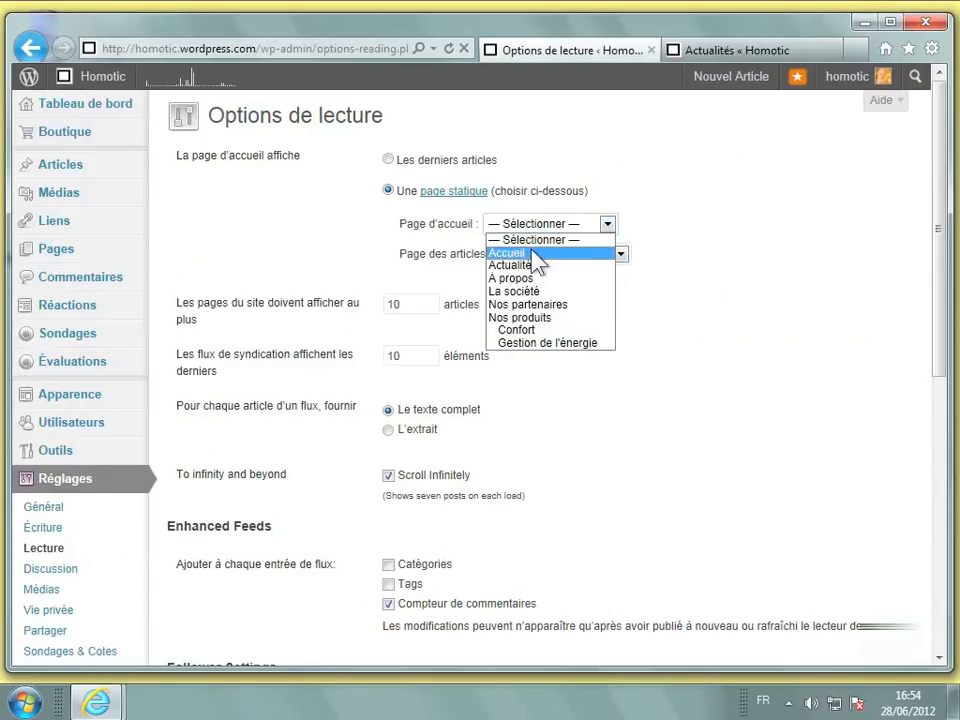
pyautogui.click(532, 252)
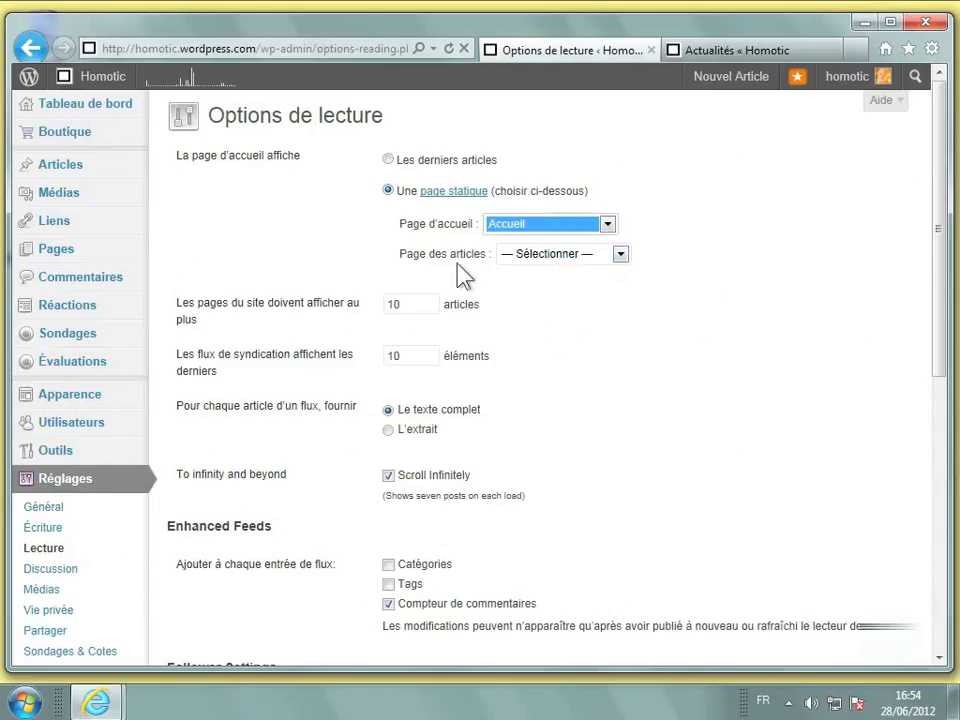
# Choose Actualités as the Page des articles and save the reading settings
pyautogui.click(578, 258)
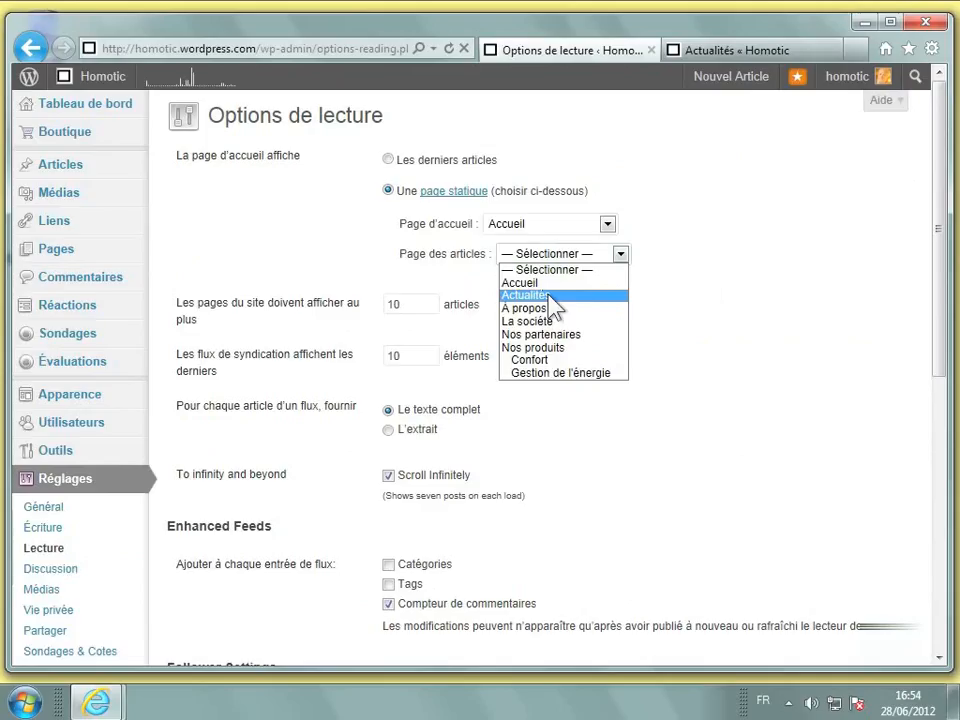
pyautogui.click(551, 297)
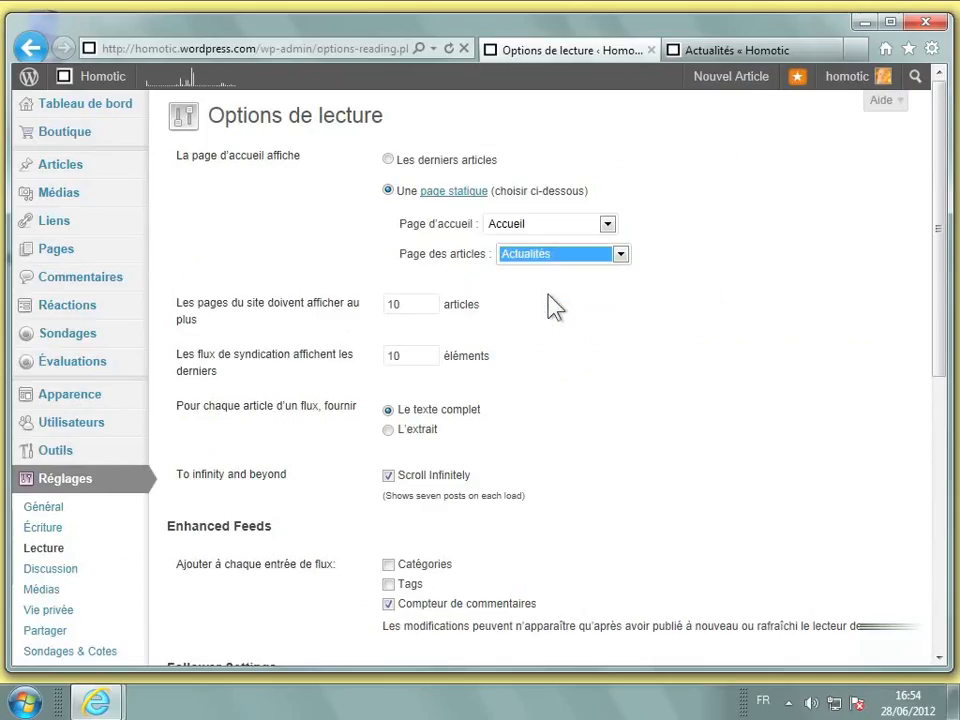
pyautogui.click(555, 307)
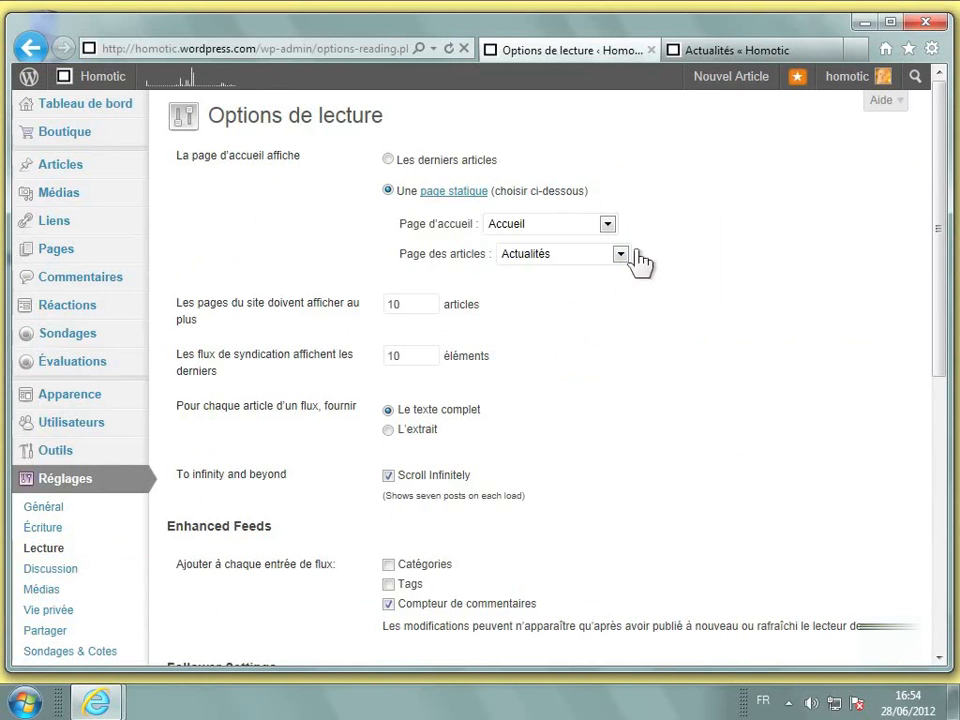
pyautogui.scroll(-5, 620, 316)
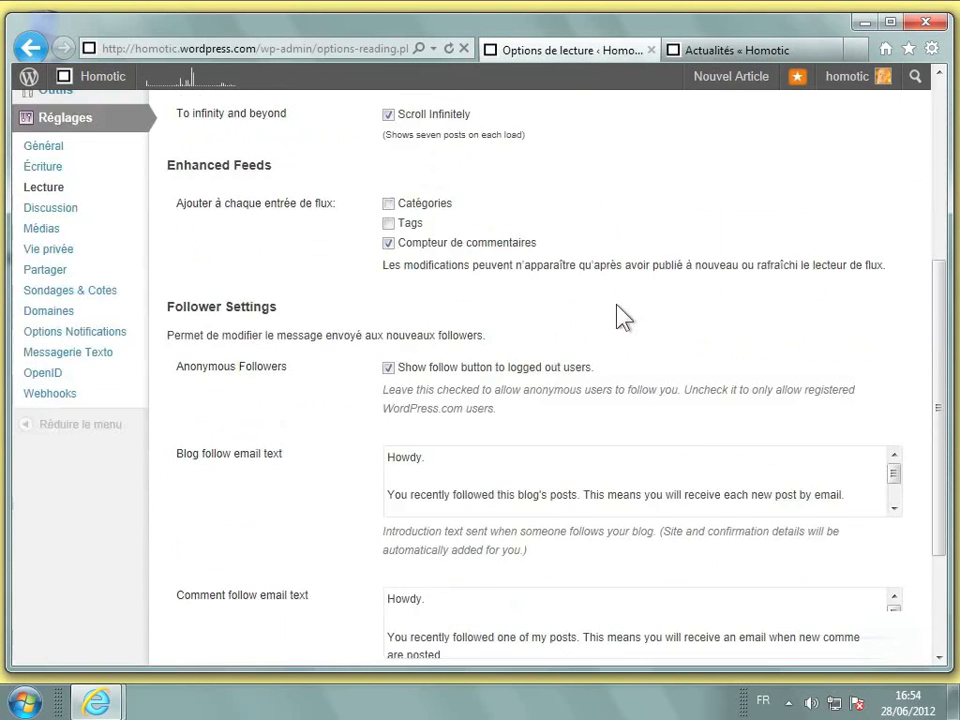
pyautogui.scroll(-3, 620, 316)
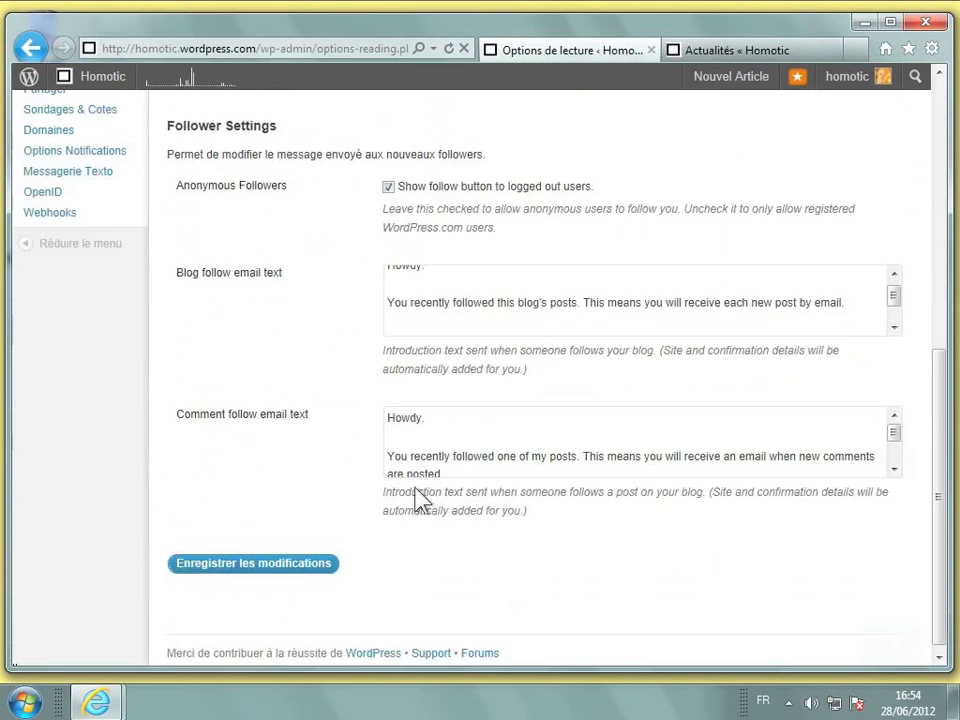
pyautogui.click(323, 566)
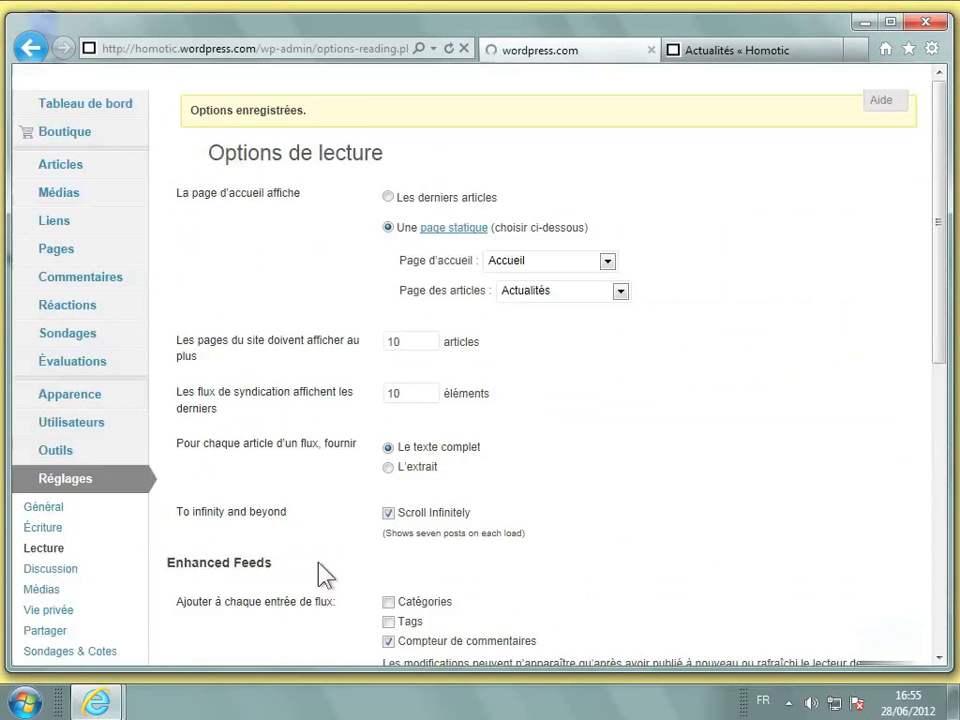
# Reload the Actualités page on the public blog to check which content it displays
pyautogui.click(736, 52)
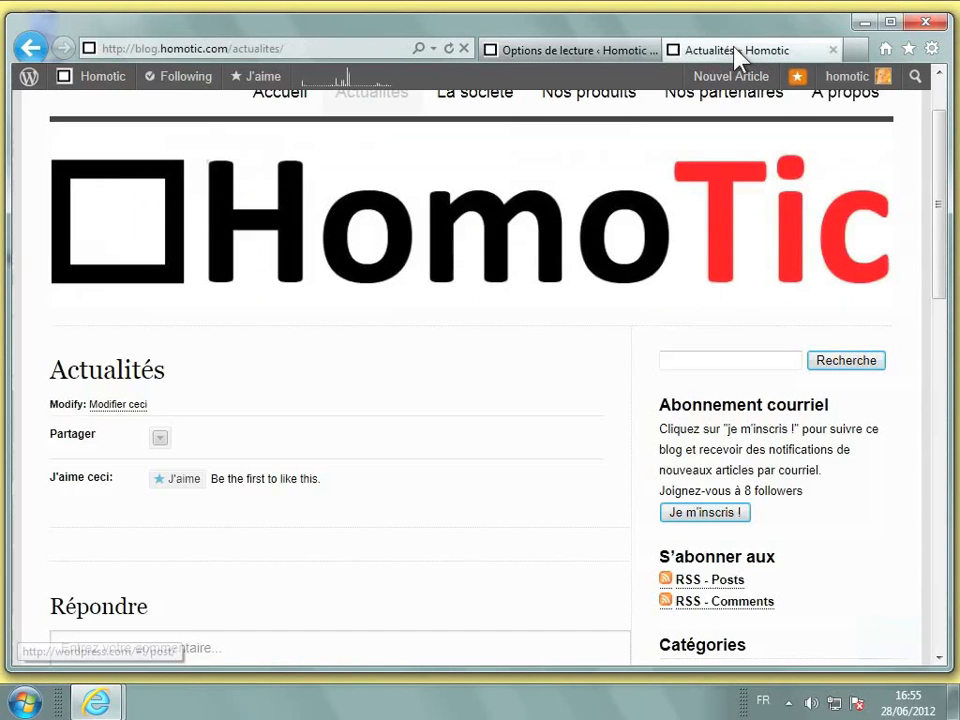
pyautogui.click(448, 49)
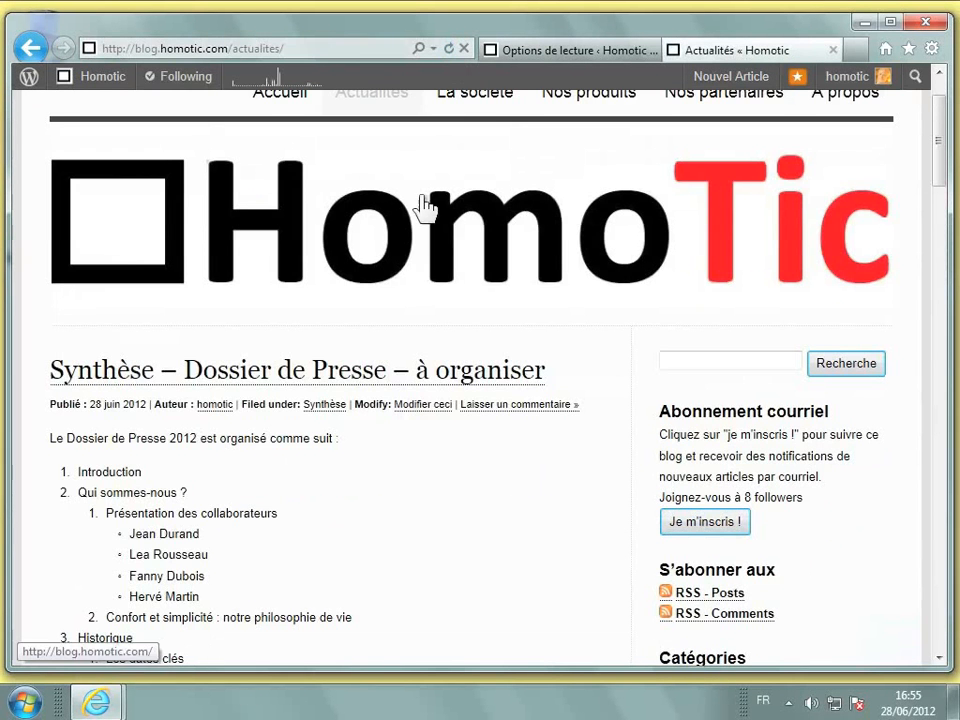
# Open the public blog's Accueil page and look through its static content
pyautogui.click(270, 184)
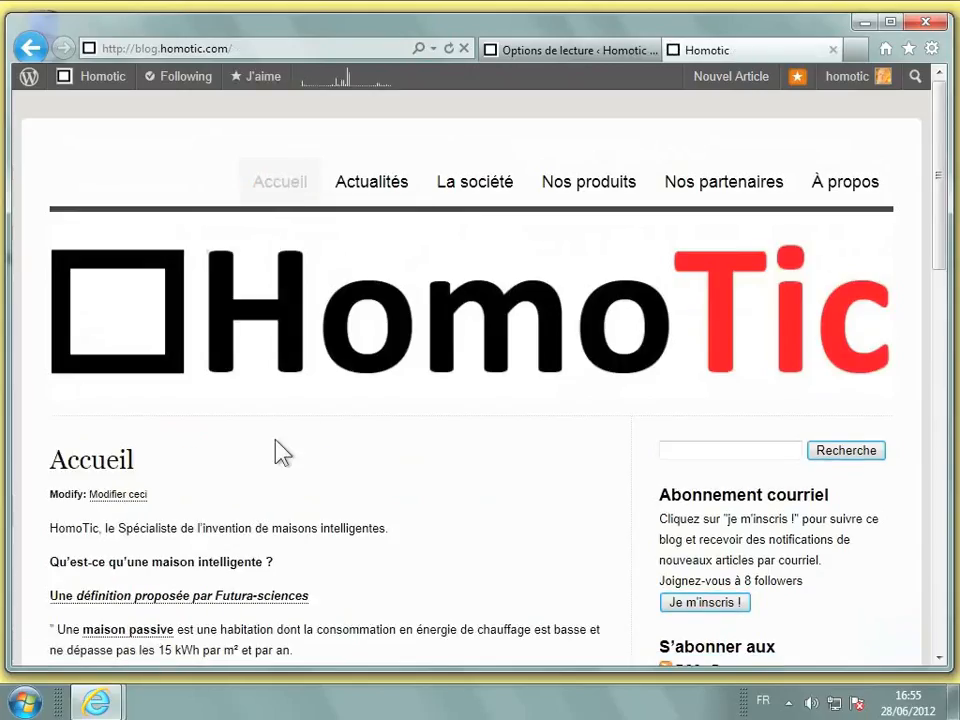
pyautogui.scroll(-5, 277, 445)
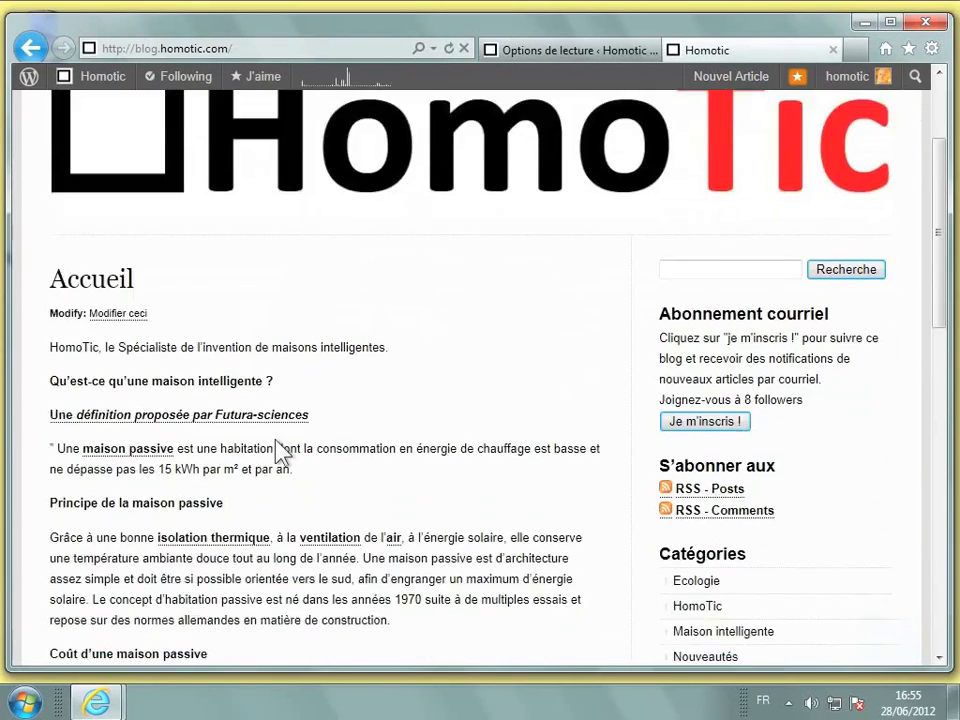
pyautogui.scroll(4, 277, 440)
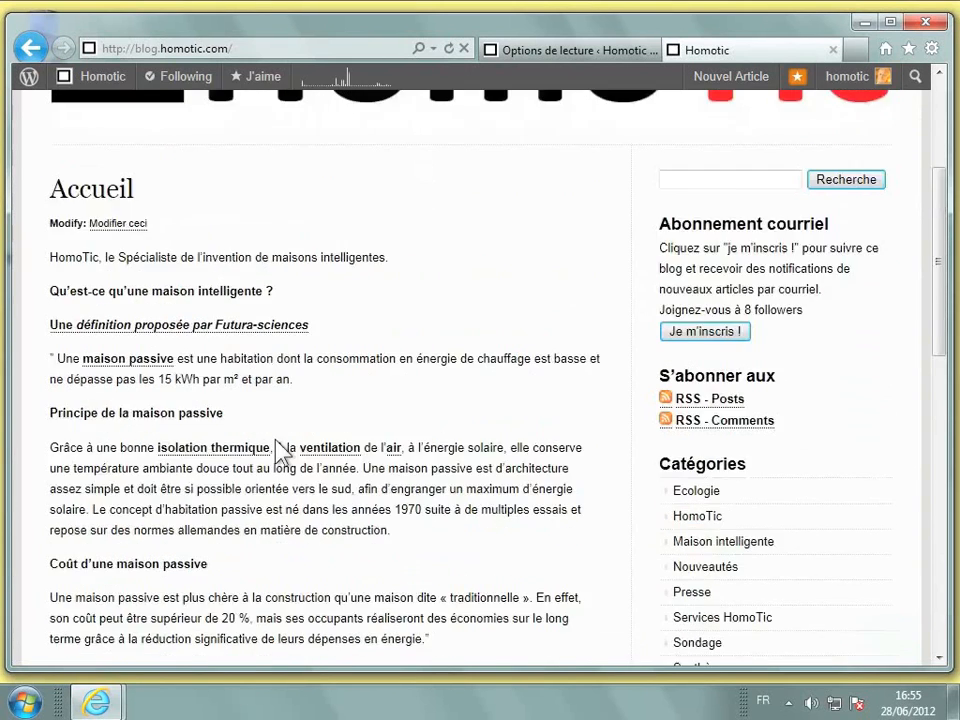
pyautogui.scroll(1, 275, 440)
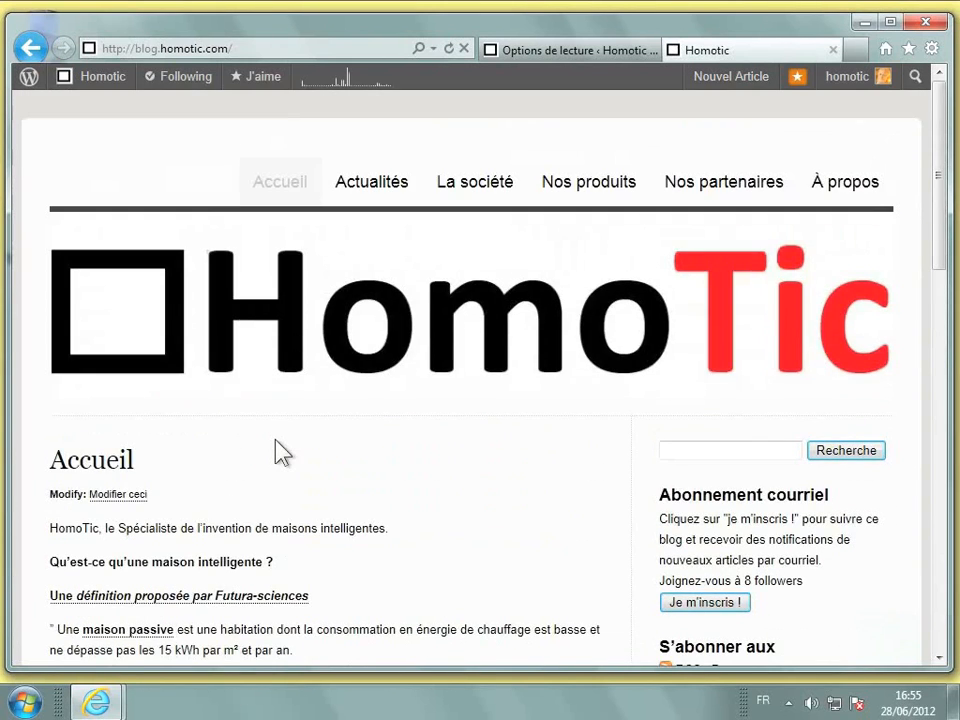
# Open the blog's Actualités page and look through the articles listed on it
pyautogui.click(381, 190)
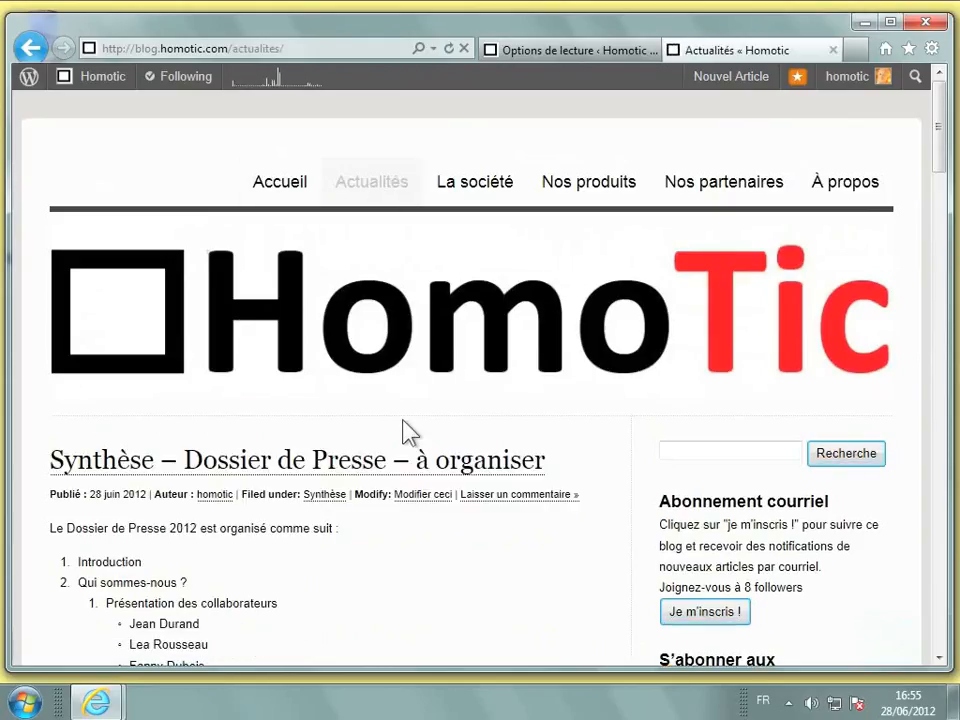
pyautogui.scroll(-3, 404, 428)
pyautogui.scroll(-1, 404, 432)
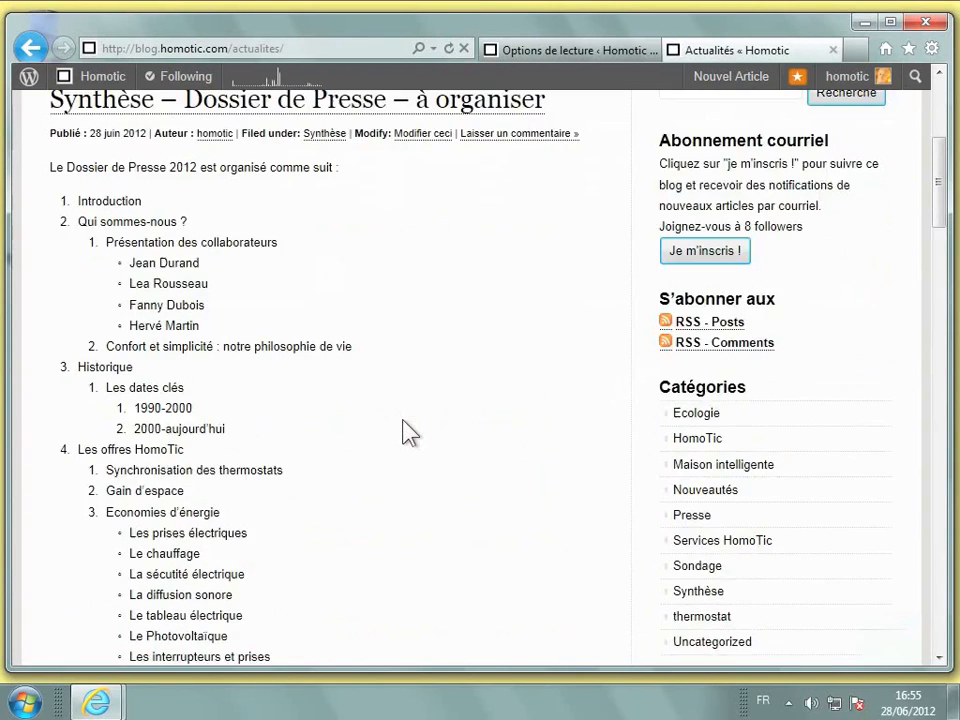
pyautogui.scroll(-8, 408, 432)
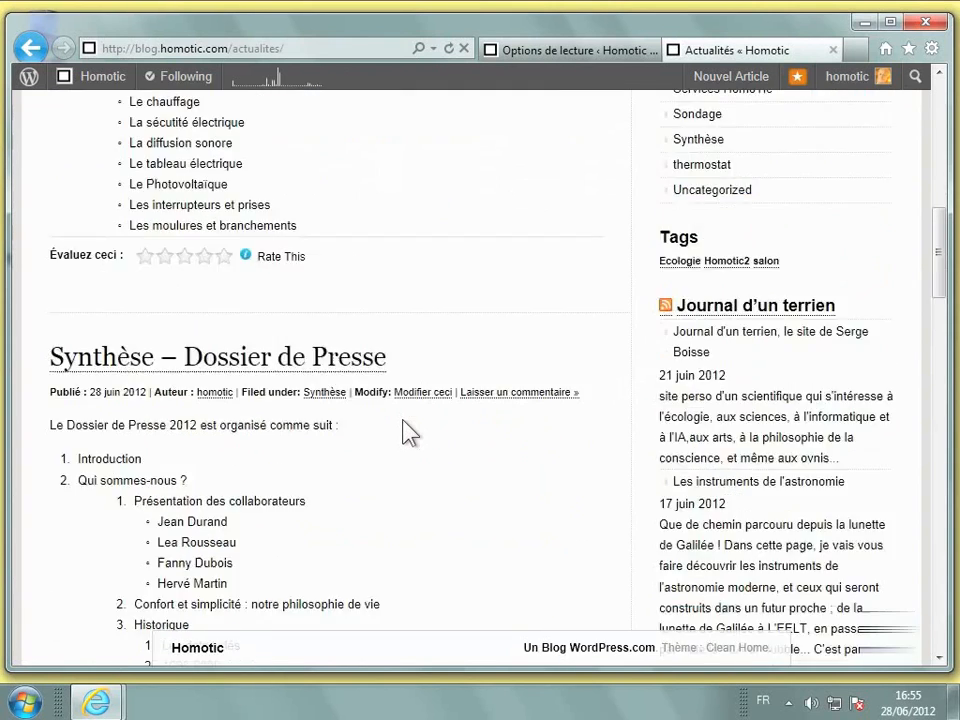
pyautogui.scroll(-4, 408, 432)
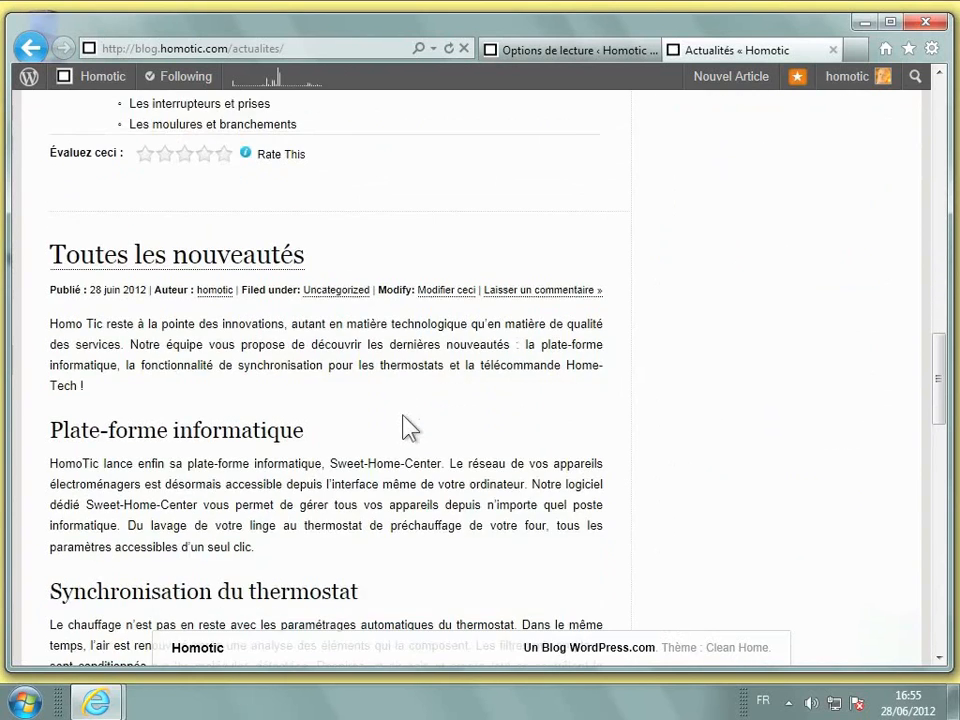
pyautogui.scroll(7, 408, 432)
pyautogui.scroll(8, 408, 428)
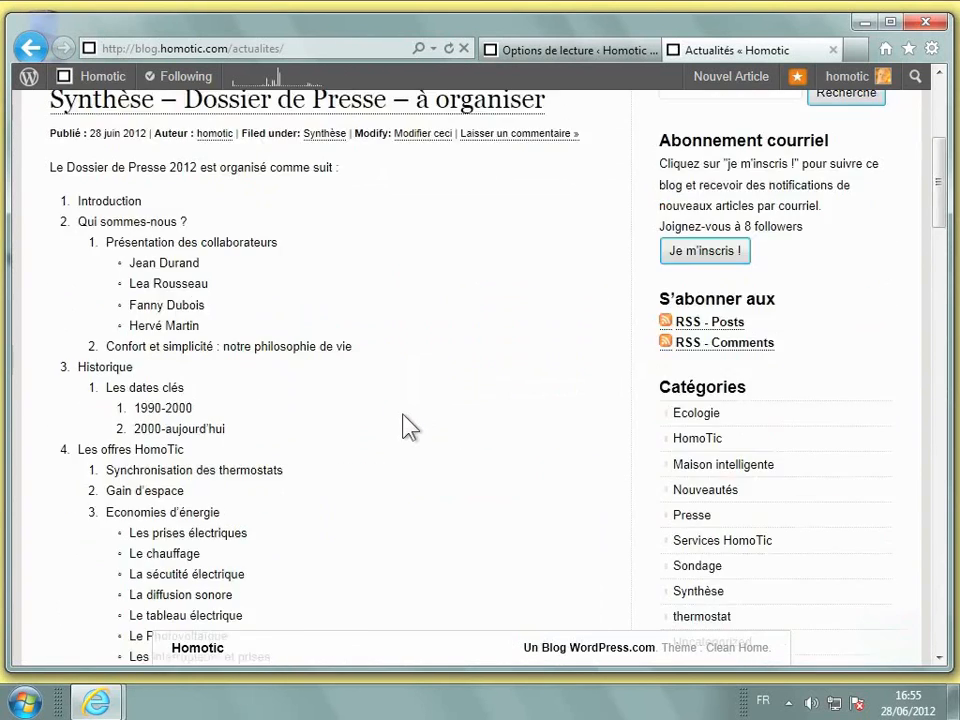
pyautogui.scroll(2, 408, 428)
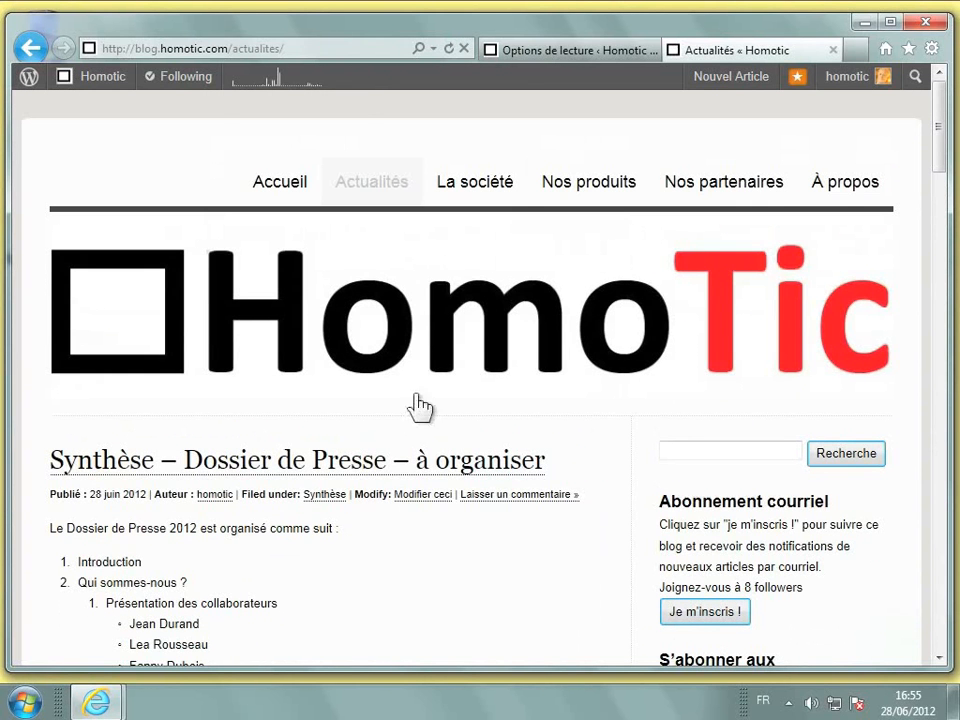
# Return to the site's reading settings, set the home page to show Les derniers articles and save the changes
pyautogui.click(519, 52)
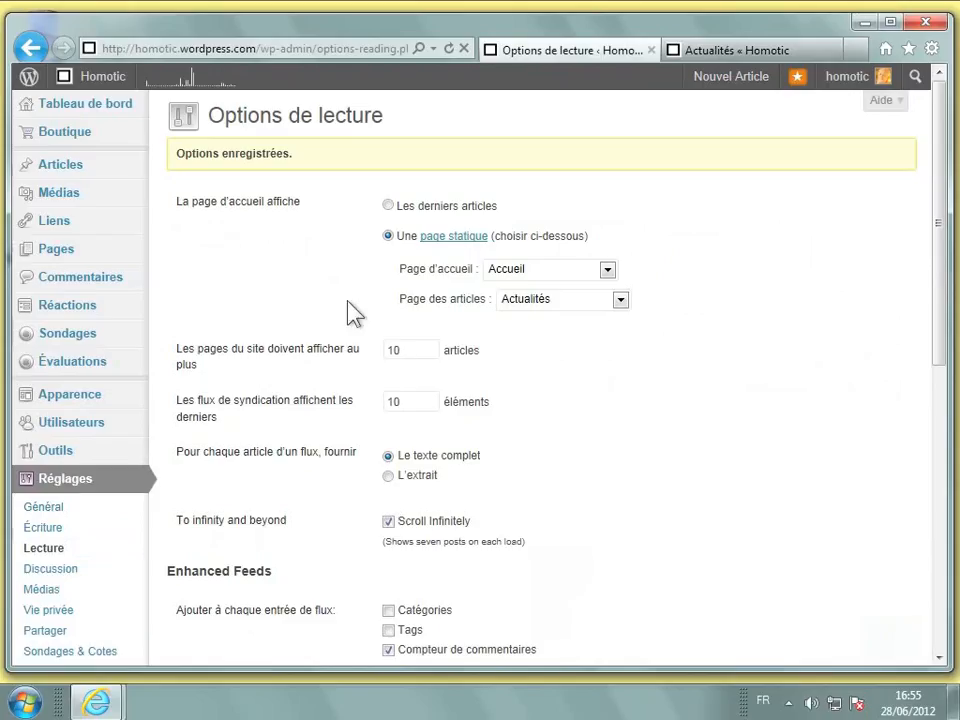
pyautogui.click(388, 205)
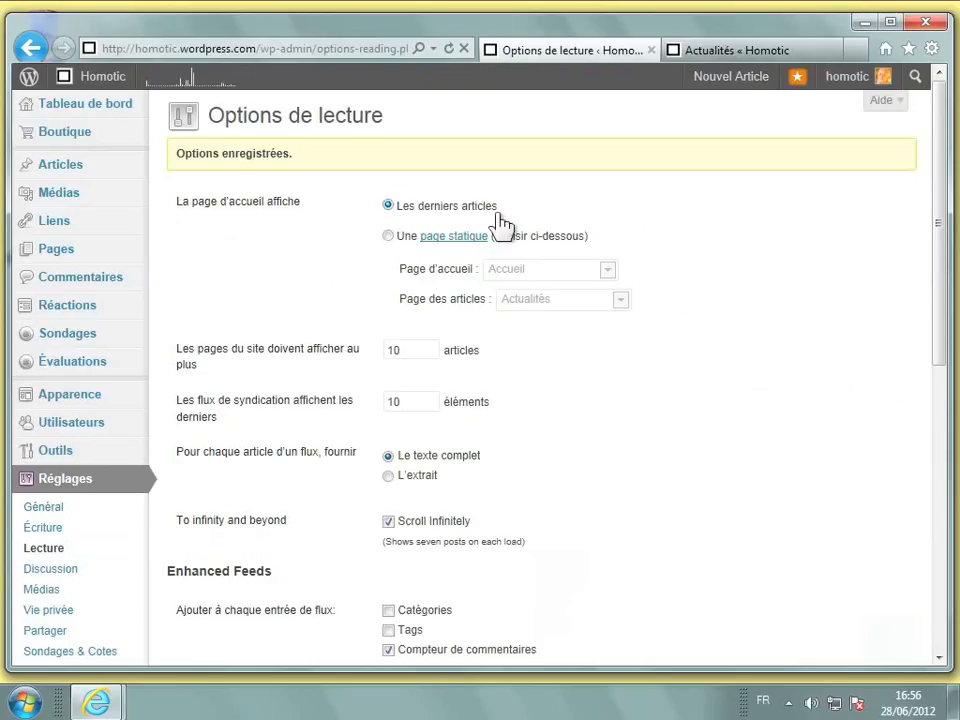
pyautogui.scroll(-10, 500, 225)
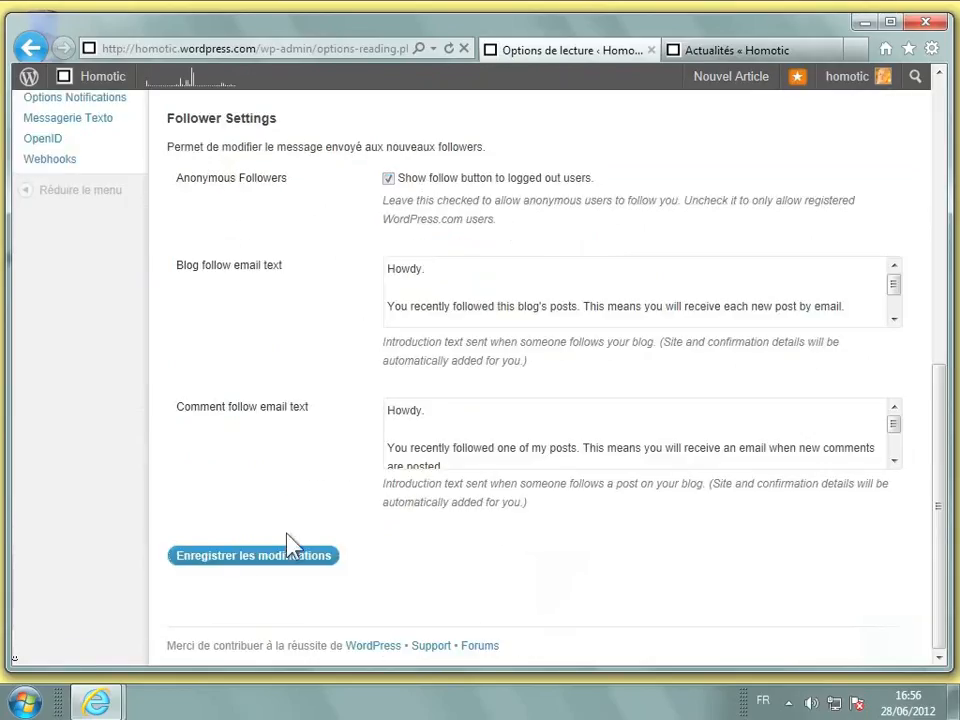
pyautogui.click(254, 562)
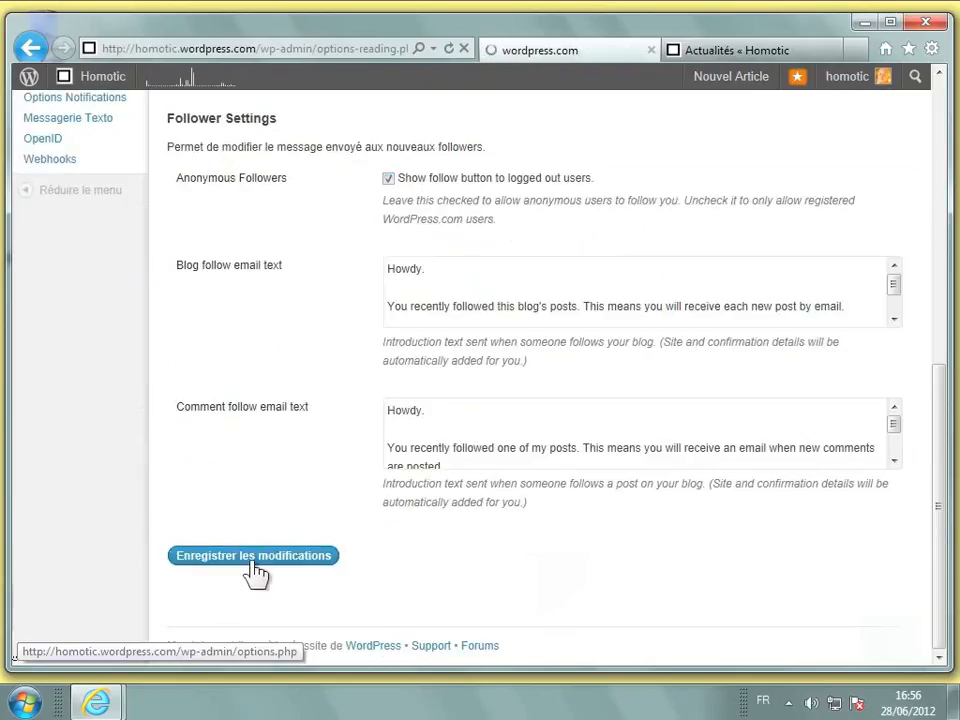